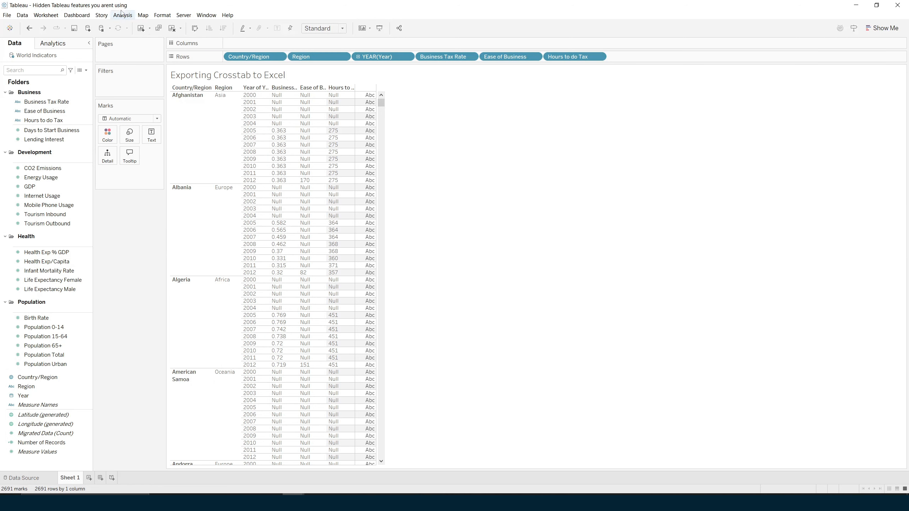
Step: Export the worksheet's crosstab directly to Excel and look over the exported rows
{"action": "left_click", "coordinate": [46, 15]}
{"action": "mouse_move", "coordinate": [57, 46]}
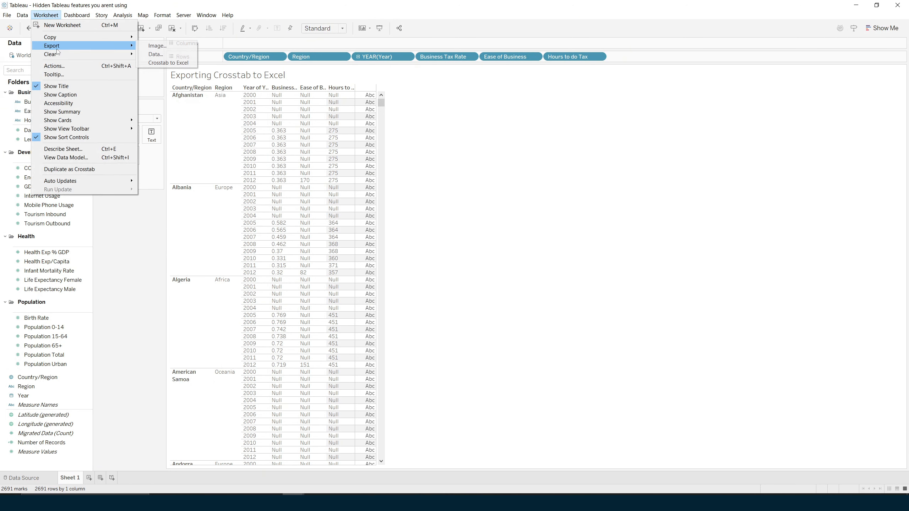
{"action": "left_click", "coordinate": [164, 64]}
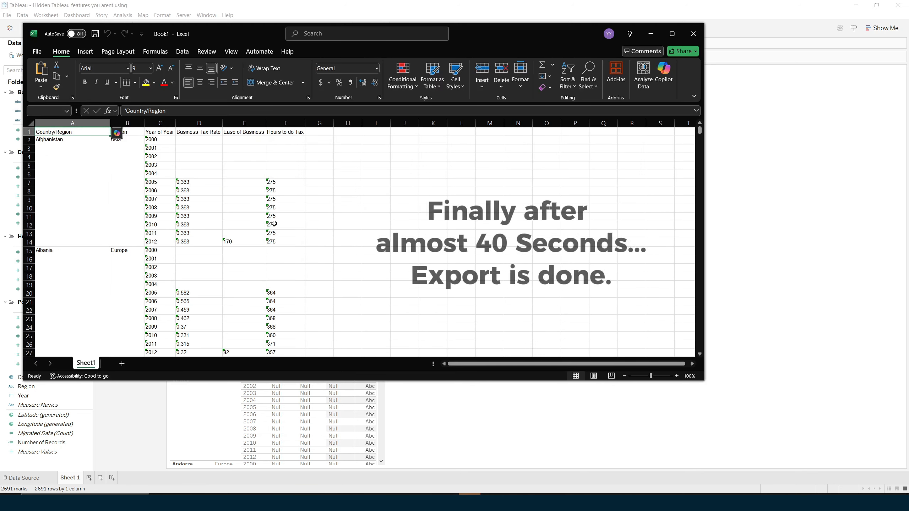
{"action": "left_click", "coordinate": [254, 201]}
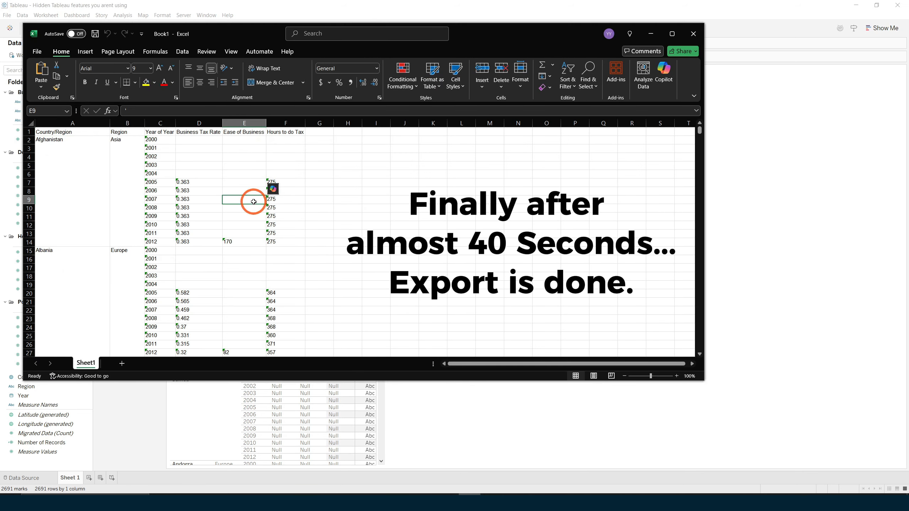
{"action": "left_click_drag", "start_coordinate": [196, 166], "coordinate": [293, 165]}
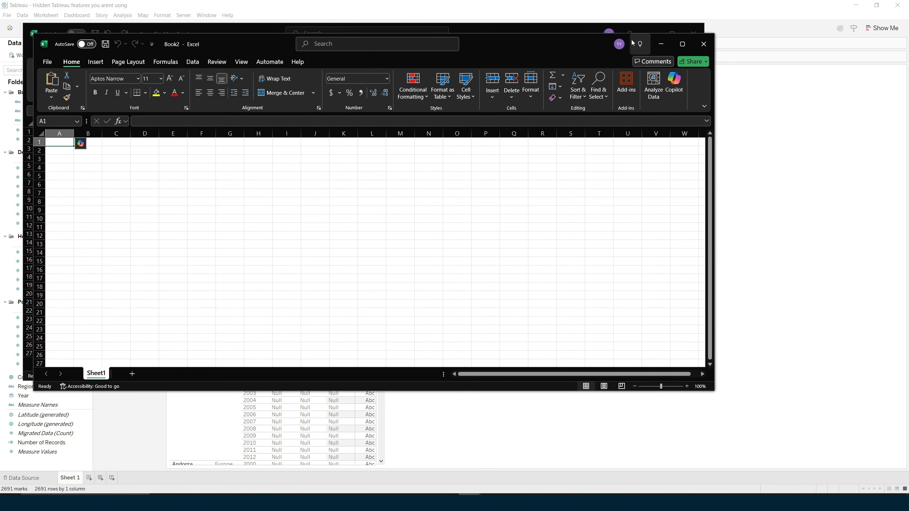
Step: Switch back to Tableau and copy the worksheet's data as a crosstab
{"action": "left_click", "coordinate": [741, 127]}
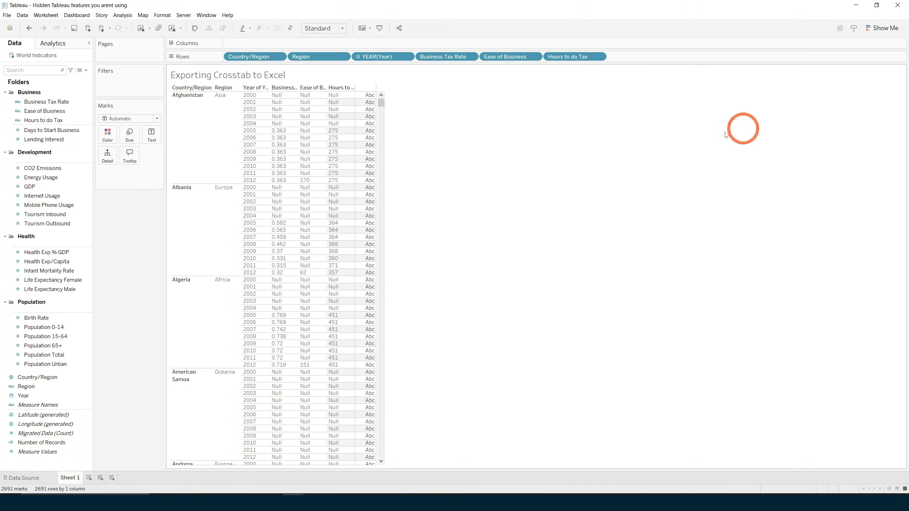
{"action": "left_click", "coordinate": [45, 15]}
{"action": "mouse_move", "coordinate": [86, 38]}
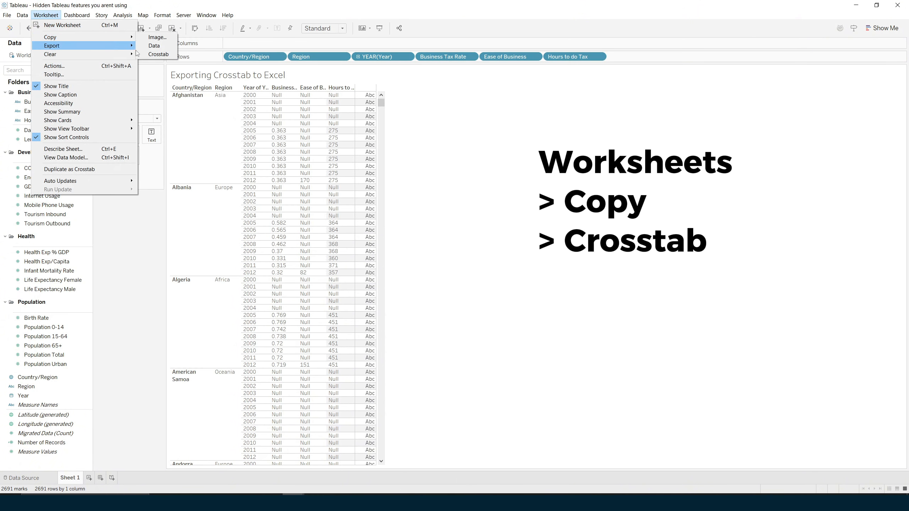
{"action": "left_click", "coordinate": [152, 54]}
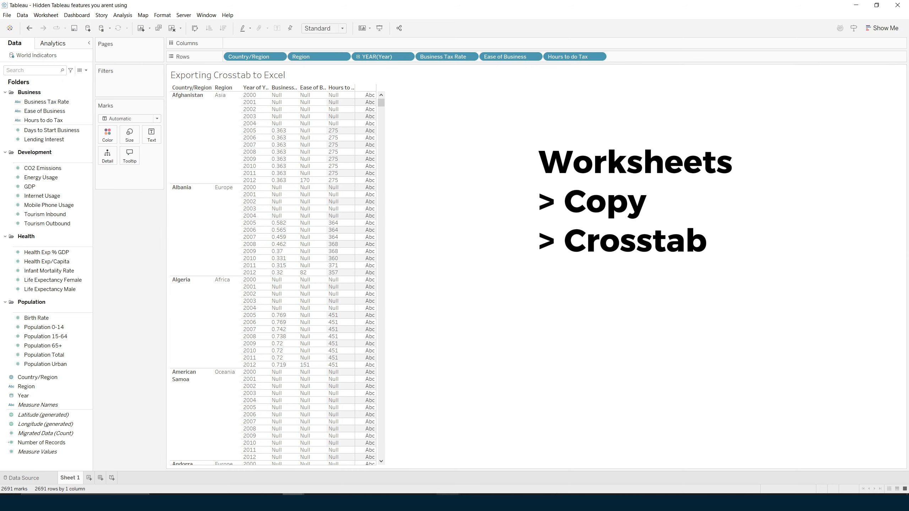
Step: Switch to the empty Excel workbook Book2 and paste the copied crosstab starting at cell A1
{"action": "mouse_move", "coordinate": [500, 493]}
{"action": "left_click", "coordinate": [517, 469]}
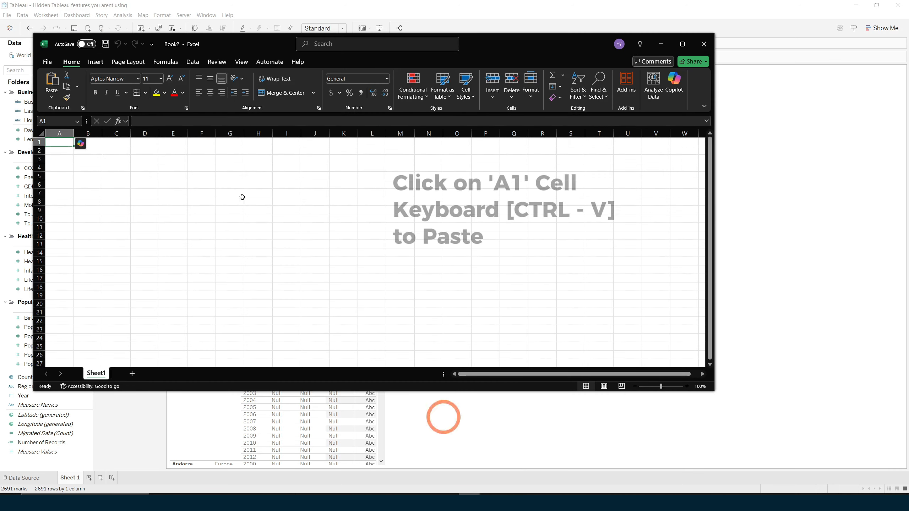
{"action": "left_click", "coordinate": [53, 146]}
{"action": "key", "text": "ctrl+v"}
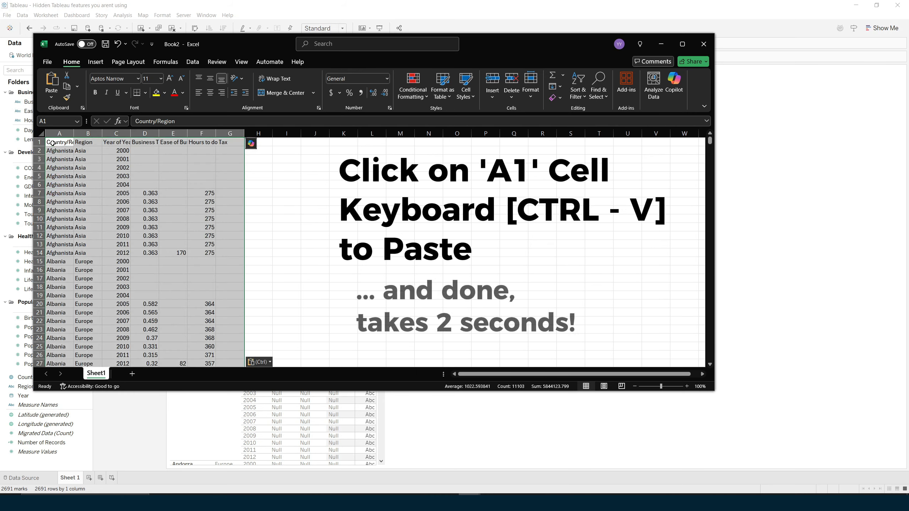
{"action": "left_click", "coordinate": [201, 210]}
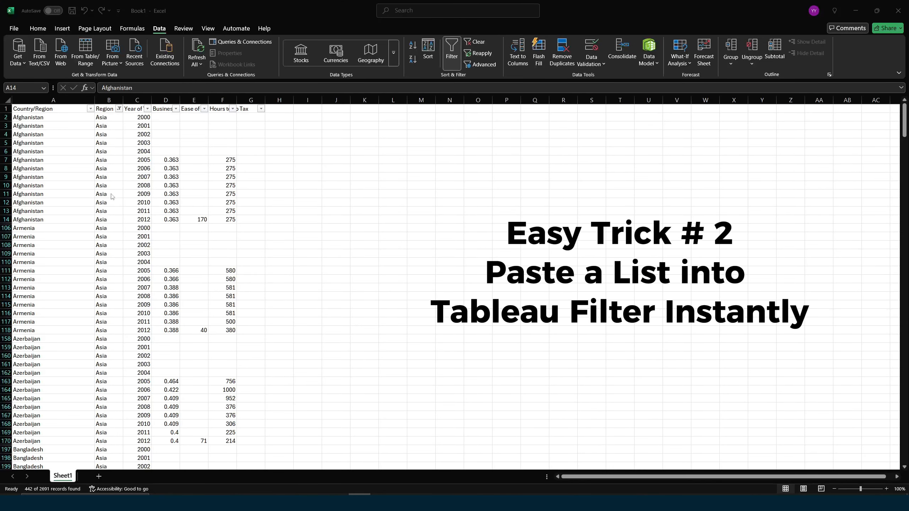
Step: Filter the Region column to Asia and copy the visible Country/Region values from A2 down to the last row
{"action": "left_click", "coordinate": [119, 109]}
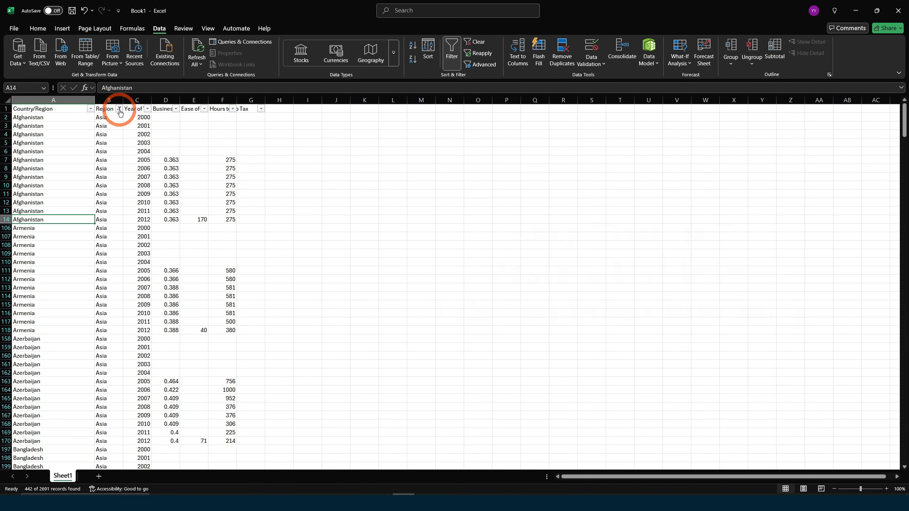
{"action": "left_click", "coordinate": [38, 239]}
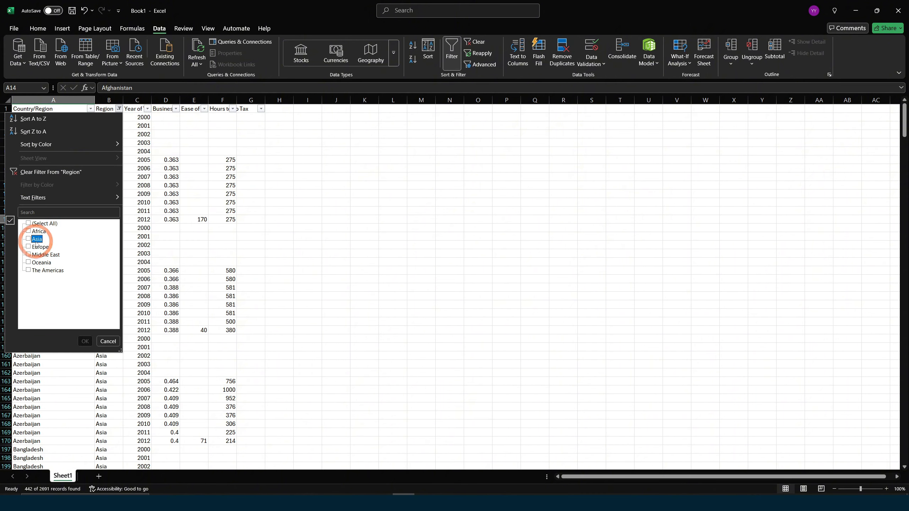
{"action": "left_click", "coordinate": [37, 239]}
{"action": "left_click", "coordinate": [85, 341]}
{"action": "left_click", "coordinate": [76, 117]}
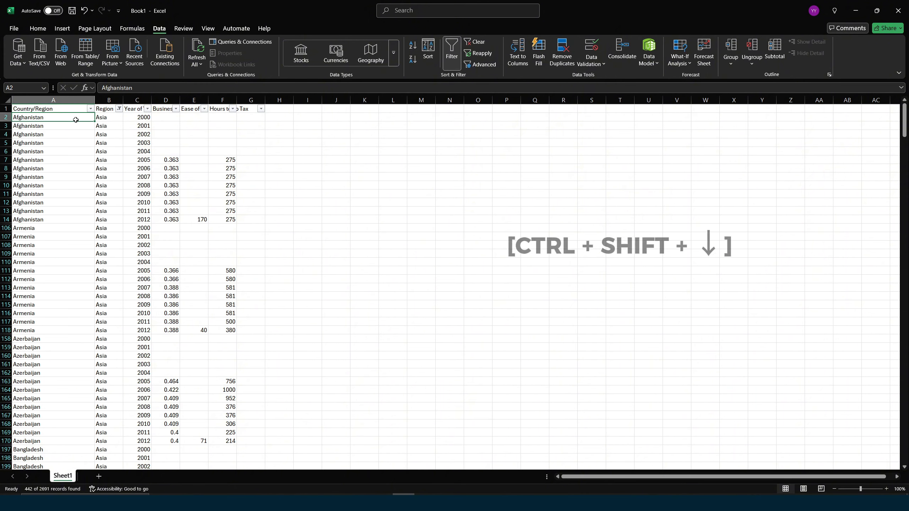
{"action": "key", "text": "ctrl+shift+Down"}
{"action": "key", "text": "ctrl+c"}
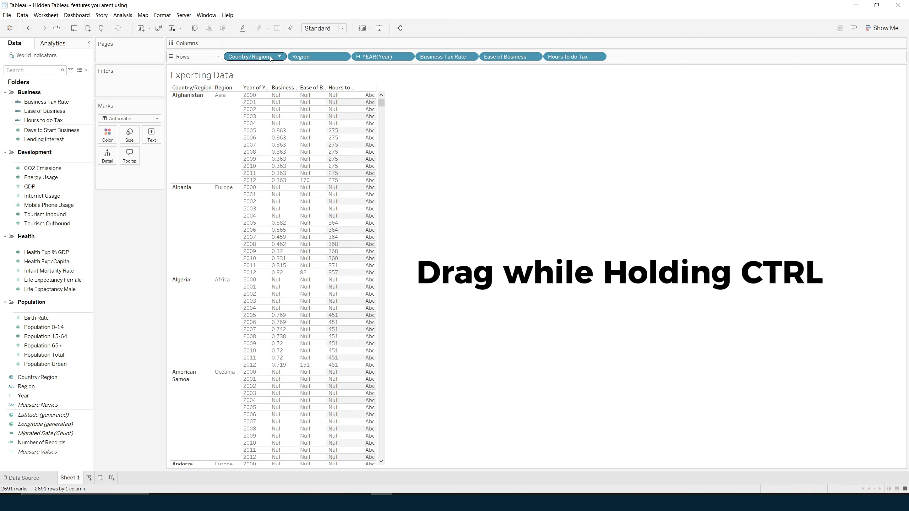
Step: In Tableau, add a Country/Region filter while keeping the field on Rows, and paste the copied countries as its custom value list
{"action": "left_click_drag", "start_coordinate": [271, 59], "coordinate": [136, 94]}
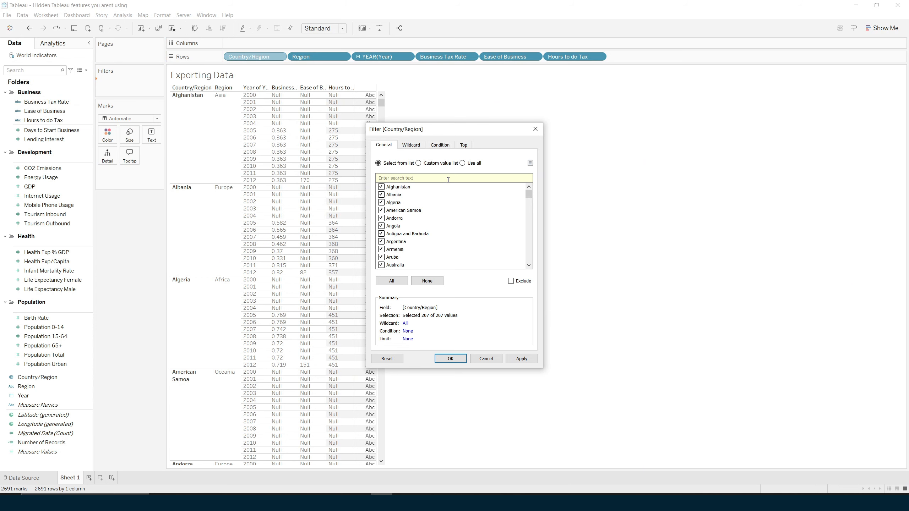
{"action": "left_click", "coordinate": [440, 163]}
{"action": "left_click", "coordinate": [427, 175]}
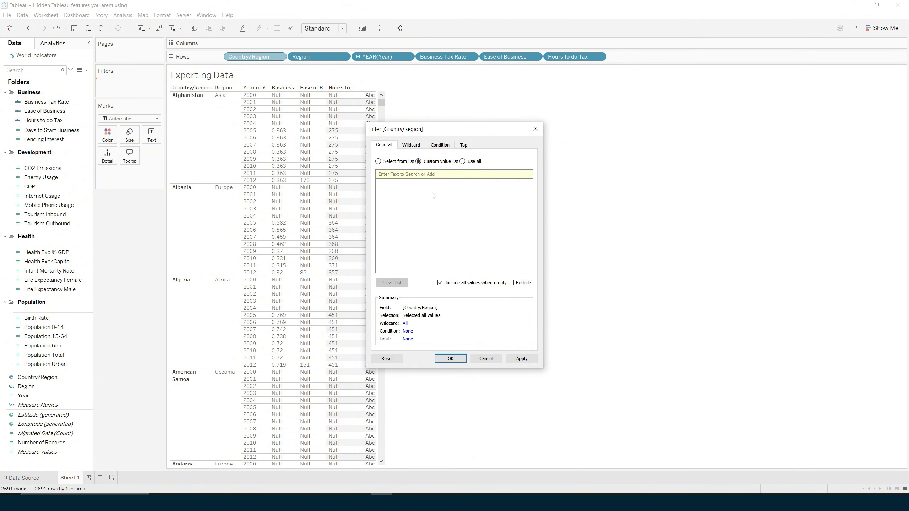
{"action": "key", "text": "ctrl+v"}
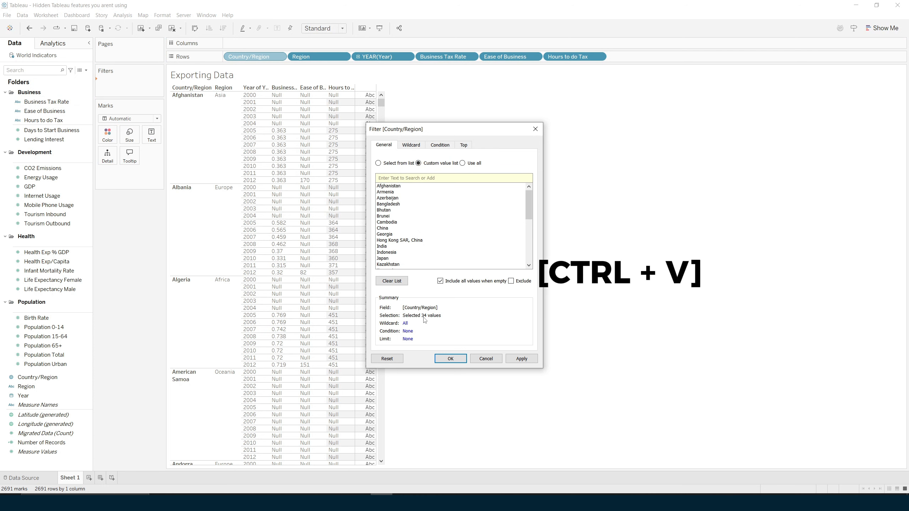
{"action": "left_click", "coordinate": [521, 359]}
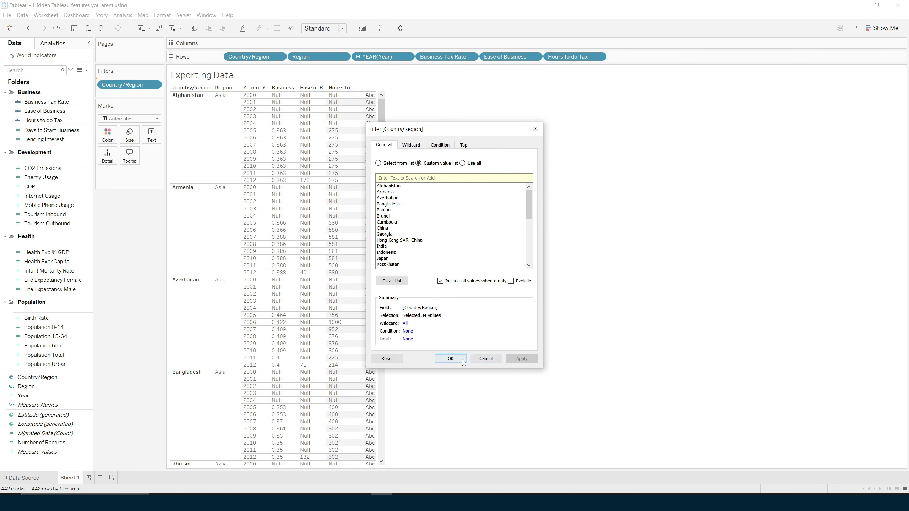
{"action": "left_click", "coordinate": [450, 359]}
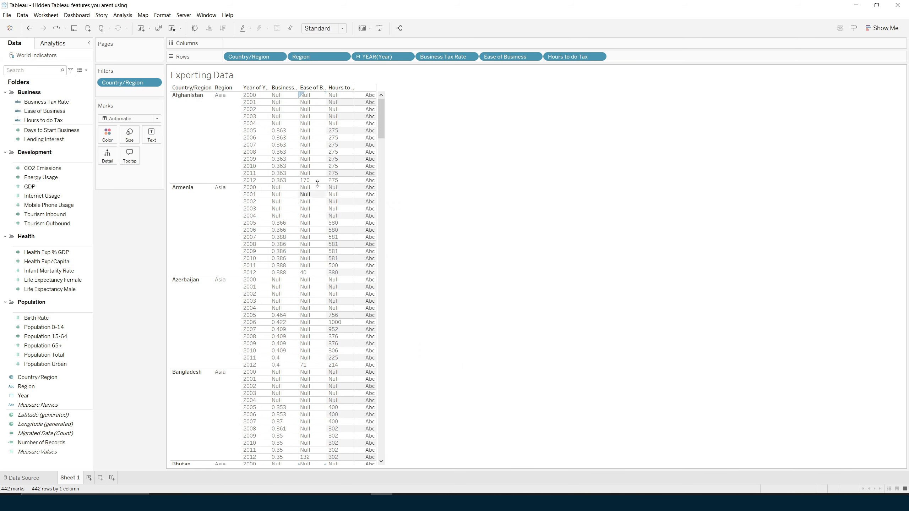
Step: Remove the fields from Region through Hours to do Tax from Rows to check the filtered country list, and undo the removal
{"action": "left_click", "coordinate": [328, 58]}
{"action": "left_click", "coordinate": [562, 57], "text": "shift"}
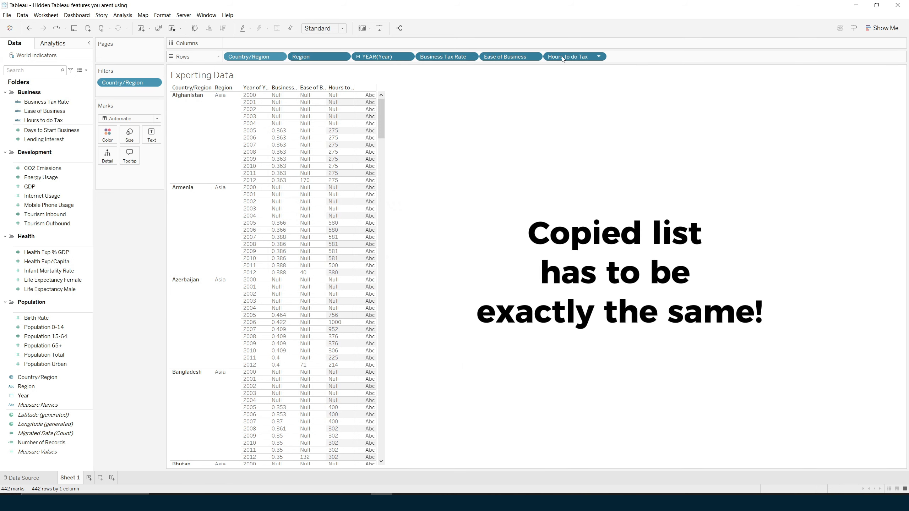
{"action": "key", "text": "Delete"}
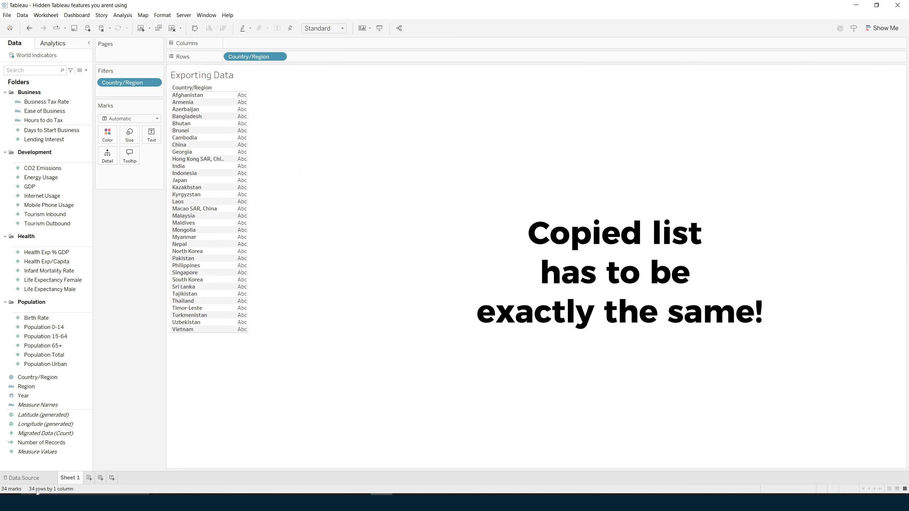
{"action": "key", "text": "ctrl+z"}
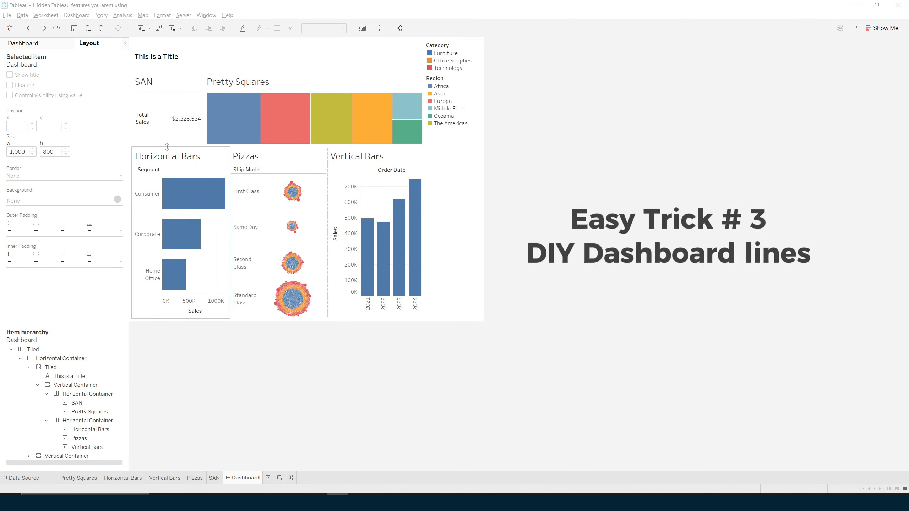
Step: Add a tiled Blank object to the dashboard's vertical container, between the Pretty Squares row and the Horizontal Bars row
{"action": "left_click", "coordinate": [166, 58]}
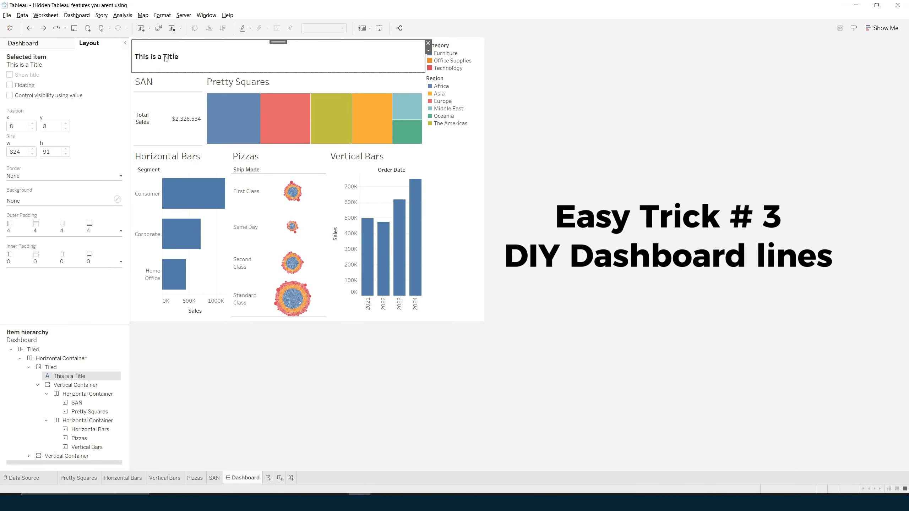
{"action": "left_click", "coordinate": [54, 359]}
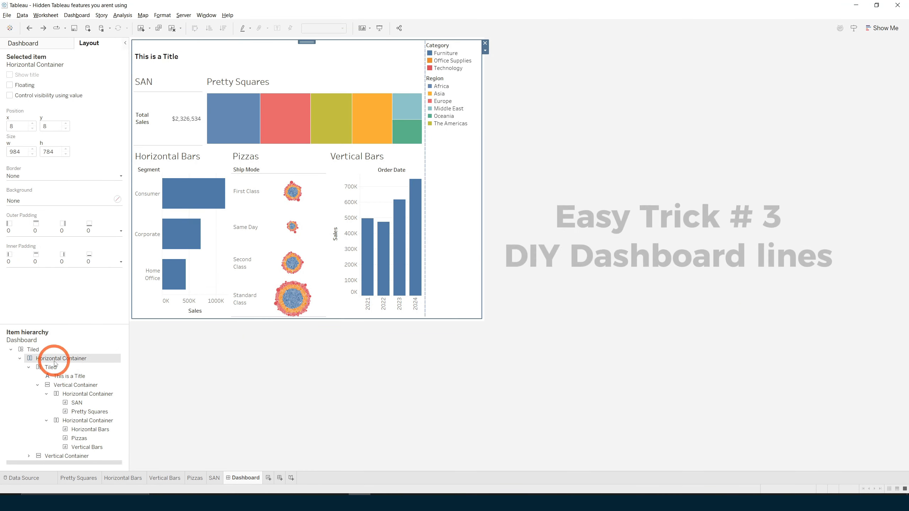
{"action": "left_click", "coordinate": [65, 386]}
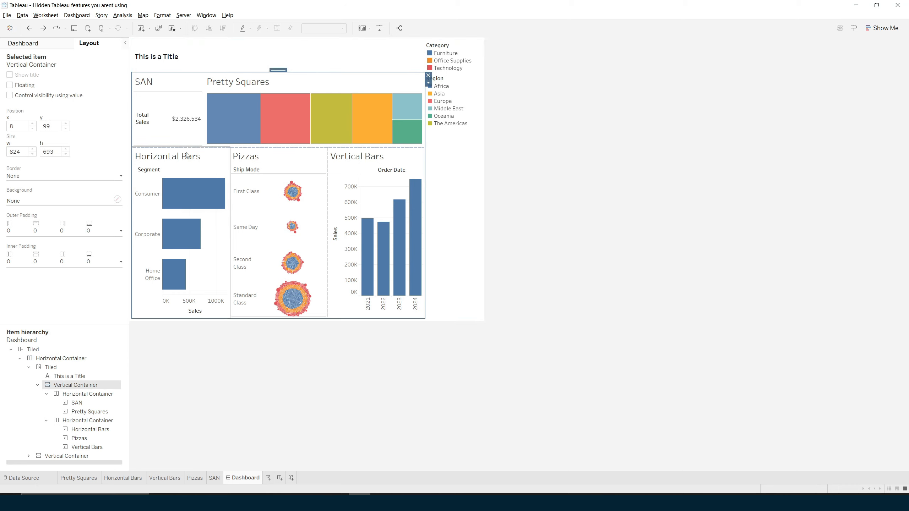
{"action": "left_click", "coordinate": [242, 146]}
{"action": "left_click", "coordinate": [242, 147]}
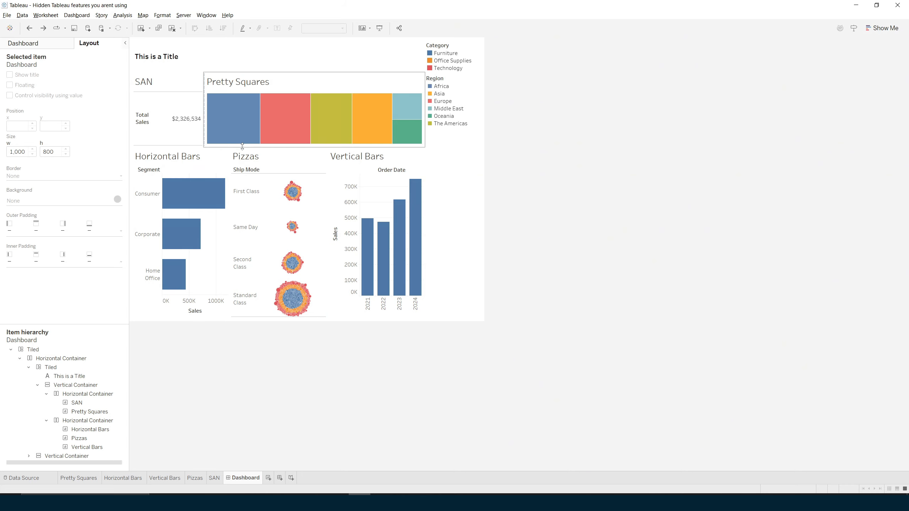
{"action": "left_click", "coordinate": [32, 45]}
{"action": "left_click_drag", "start_coordinate": [22, 418], "coordinate": [260, 145]}
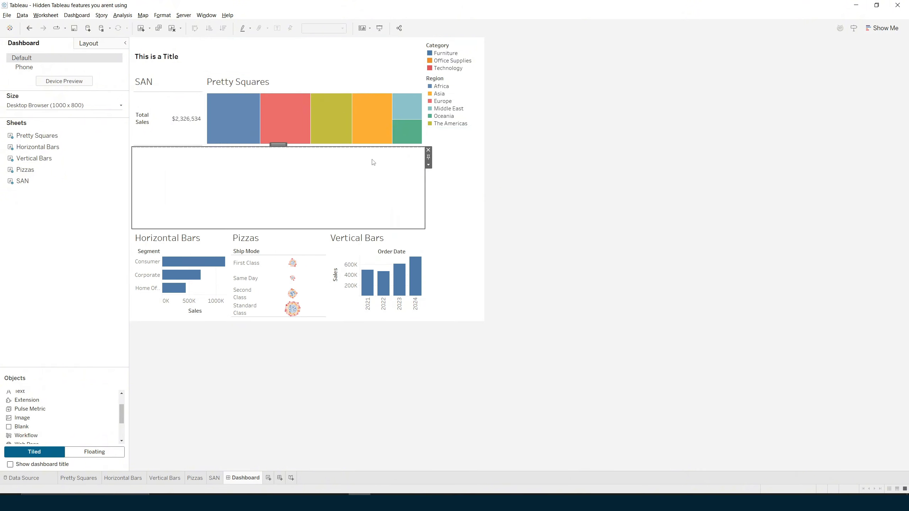
Step: Set the Blank object's outer padding to 0 on all sides and its background to gray at 100% opacity
{"action": "left_click", "coordinate": [88, 42]}
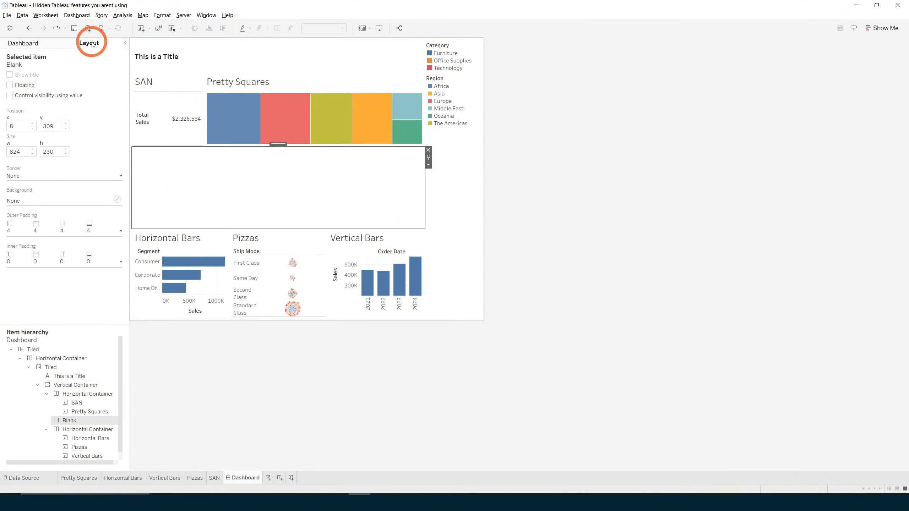
{"action": "left_click", "coordinate": [45, 230]}
{"action": "double_click", "coordinate": [35, 258]}
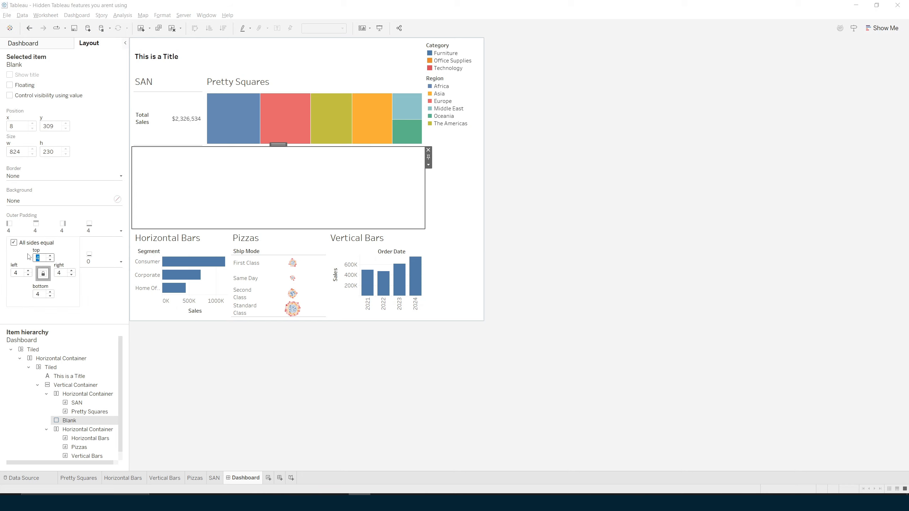
{"action": "type", "text": "0"}
{"action": "left_click", "coordinate": [79, 218]}
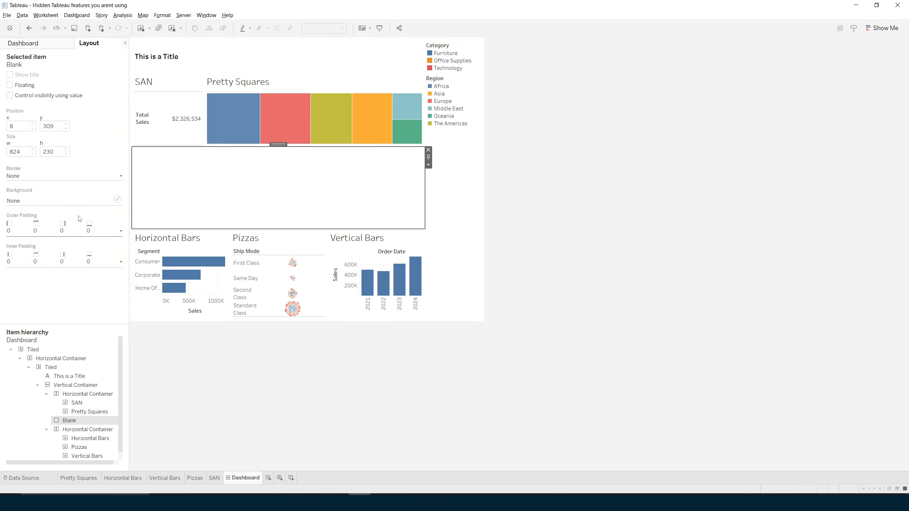
{"action": "left_click", "coordinate": [74, 201]}
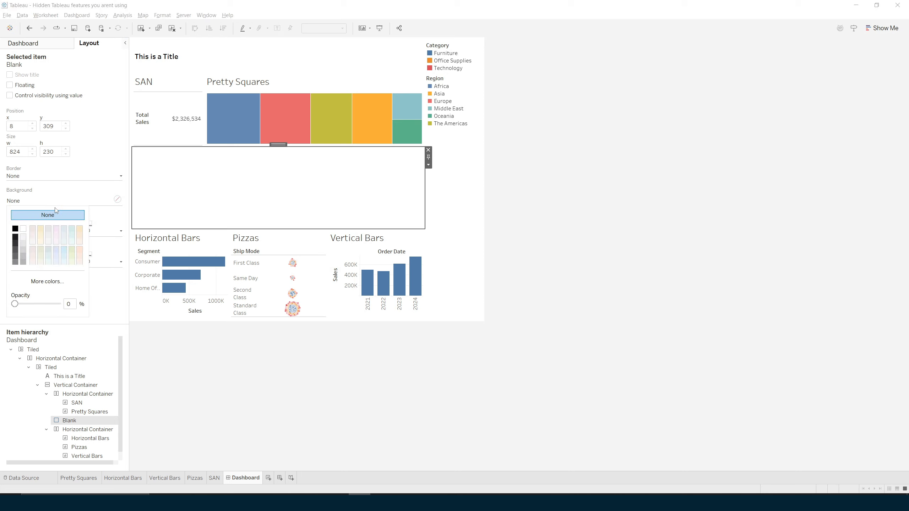
{"action": "left_click", "coordinate": [15, 264]}
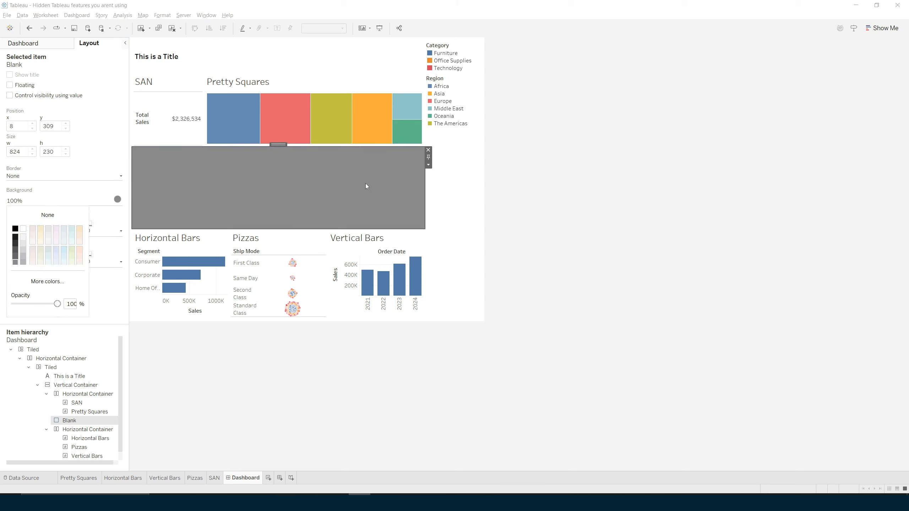
Step: Set the gray Blank object's height to 2 pixels to form a thin divider line, and deselect it
{"action": "left_click", "coordinate": [428, 165]}
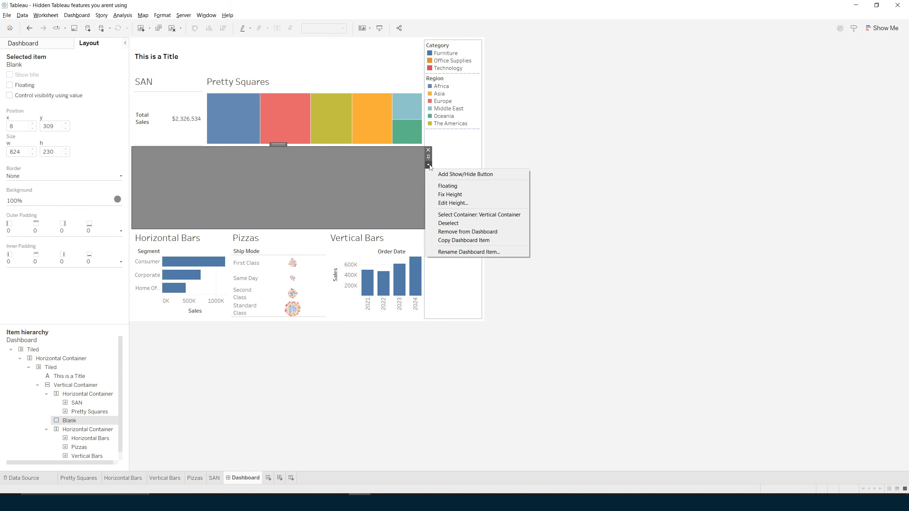
{"action": "left_click", "coordinate": [447, 203]}
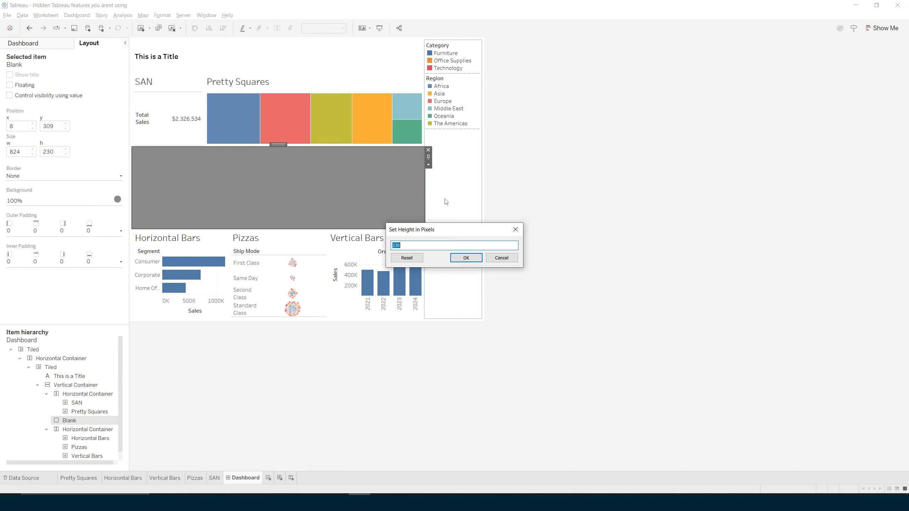
{"action": "type", "text": "2"}
{"action": "key", "text": "Return"}
{"action": "left_click", "coordinate": [515, 215]}
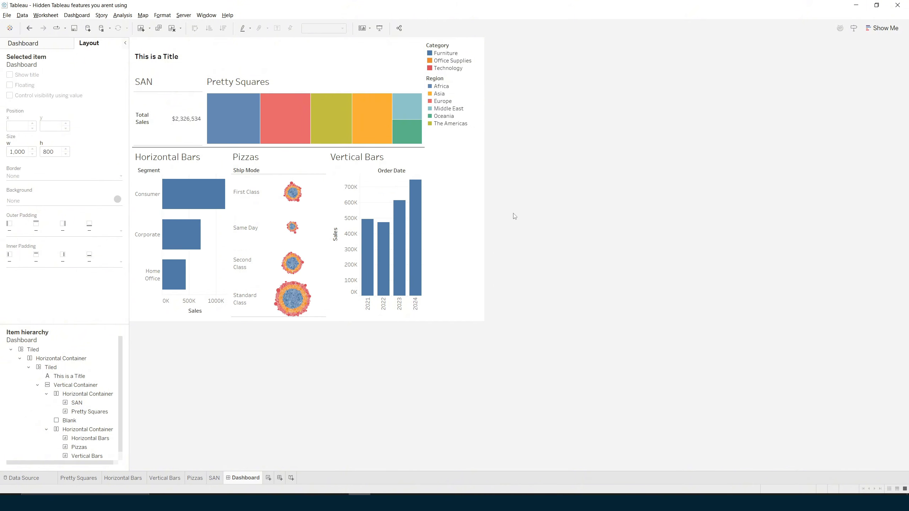
Step: Add a tiled Blank object between the charts and the legends, with outer padding 0 on all sides and a gray background
{"action": "left_click", "coordinate": [25, 46]}
{"action": "left_click_drag", "start_coordinate": [21, 427], "coordinate": [426, 131]}
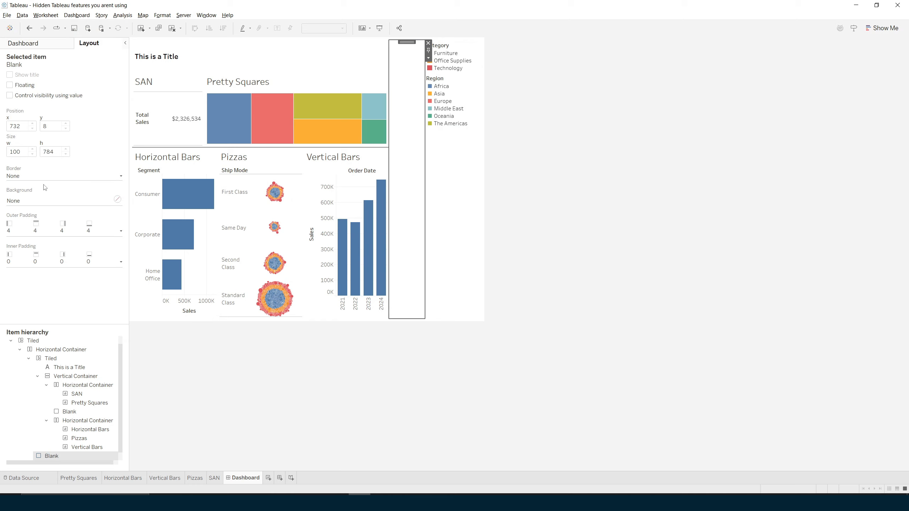
{"action": "left_click", "coordinate": [22, 229]}
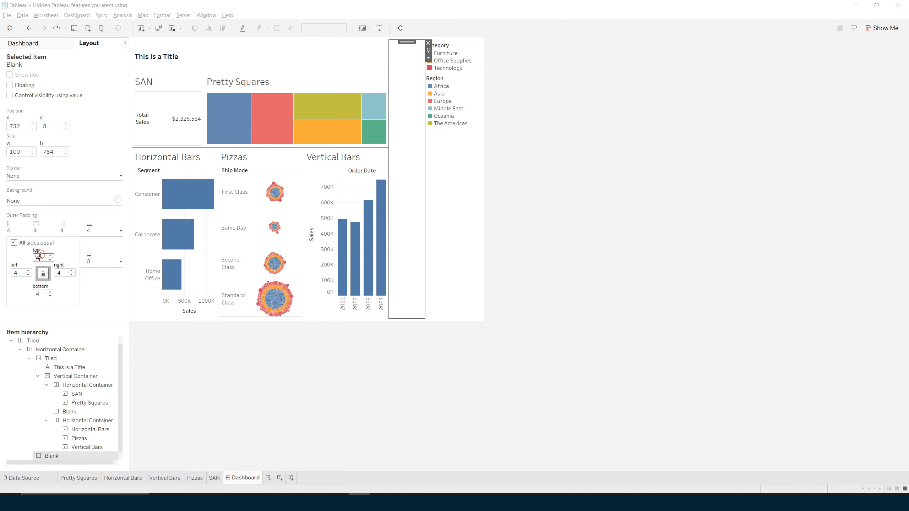
{"action": "left_click", "coordinate": [46, 200]}
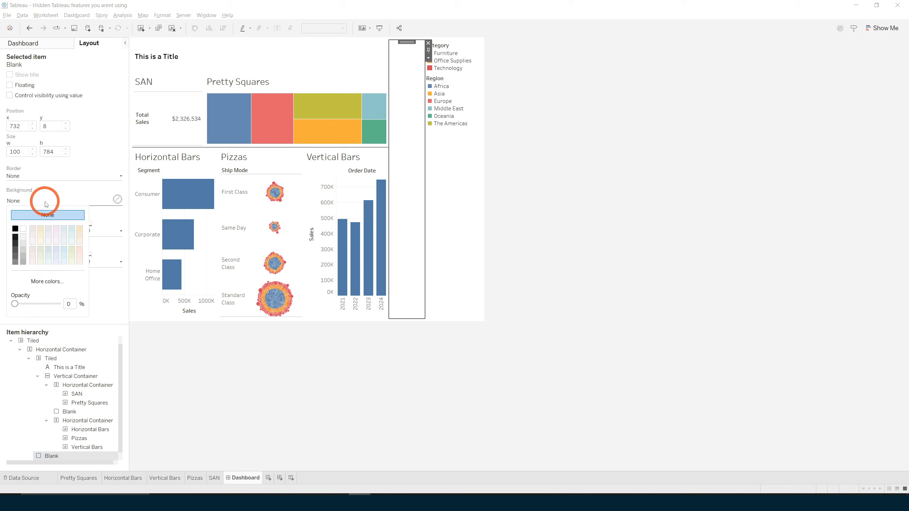
{"action": "left_click", "coordinate": [15, 262]}
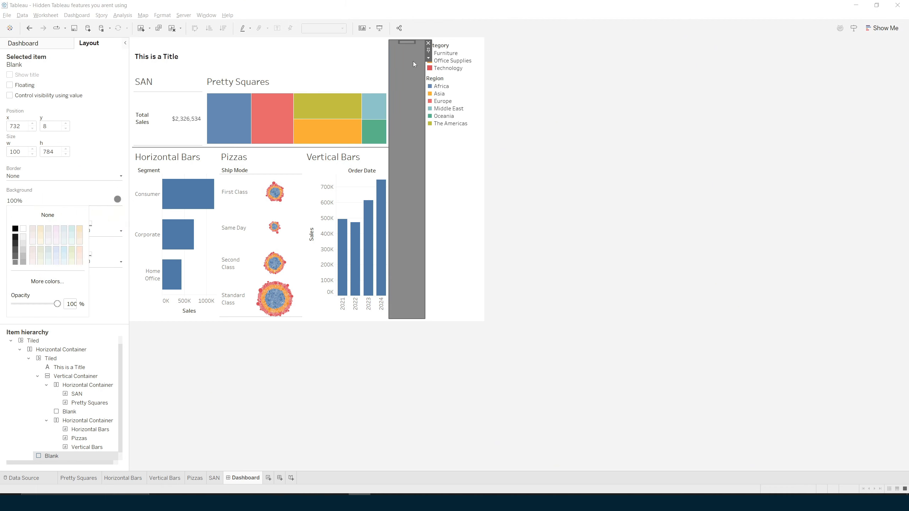
Step: Set the new gray Blank object's width to 2 pixels to form a thin vertical divider line
{"action": "left_click", "coordinate": [428, 57]}
{"action": "left_click", "coordinate": [452, 96]}
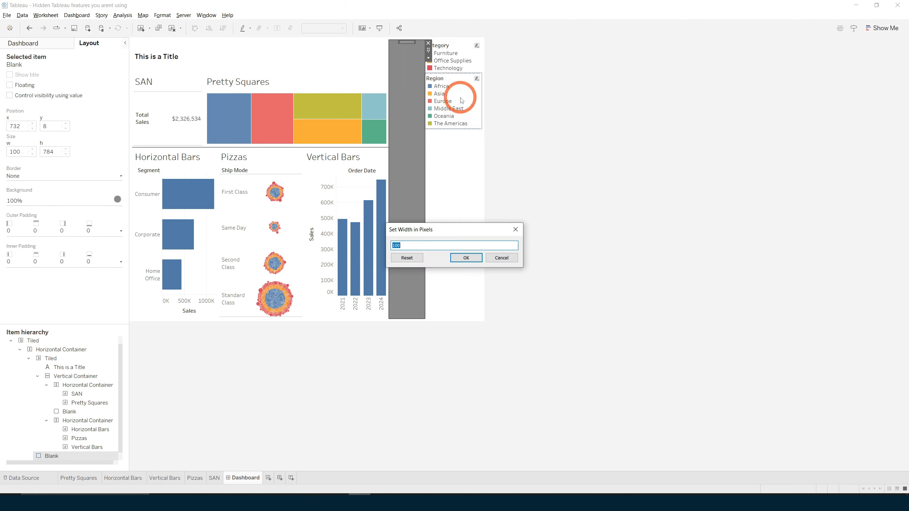
{"action": "type", "text": "0"}
{"action": "key", "text": "Return"}
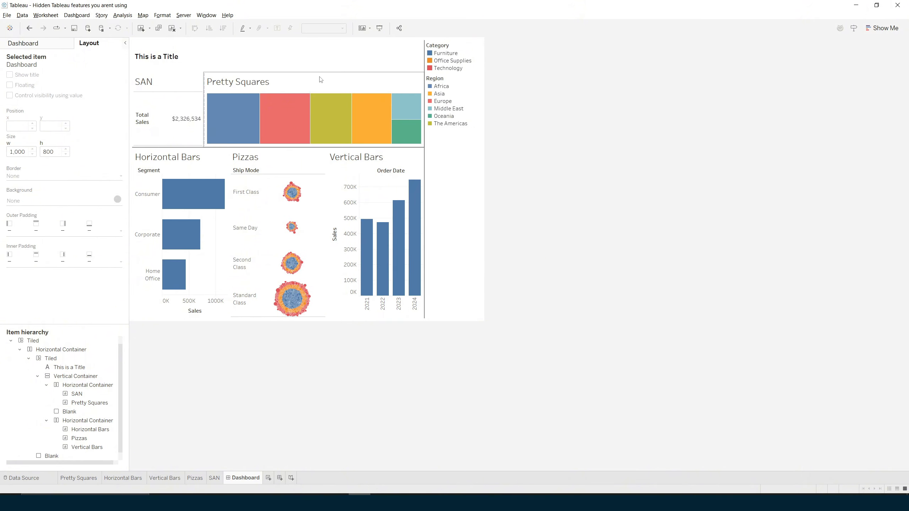
Step: Distribute the Vertical Container's contents evenly, and turn the even distribution back off
{"action": "left_click", "coordinate": [75, 376]}
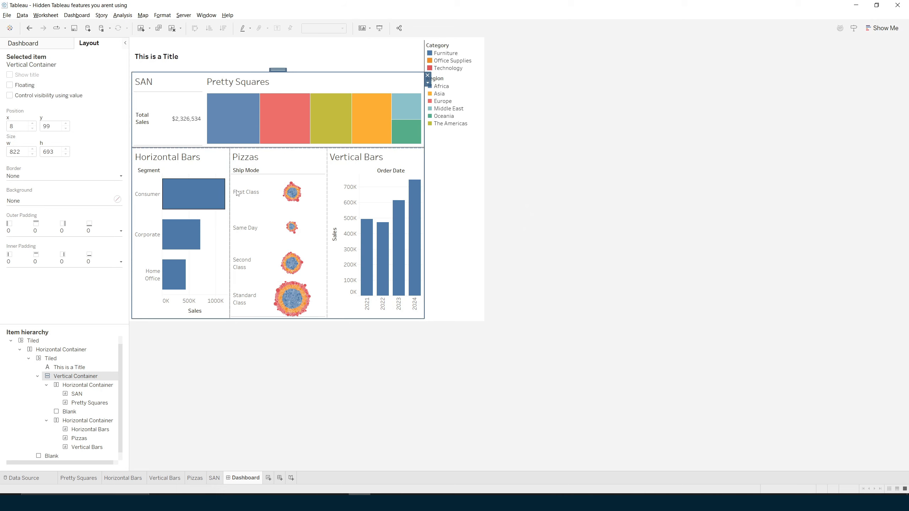
{"action": "left_click", "coordinate": [428, 83]}
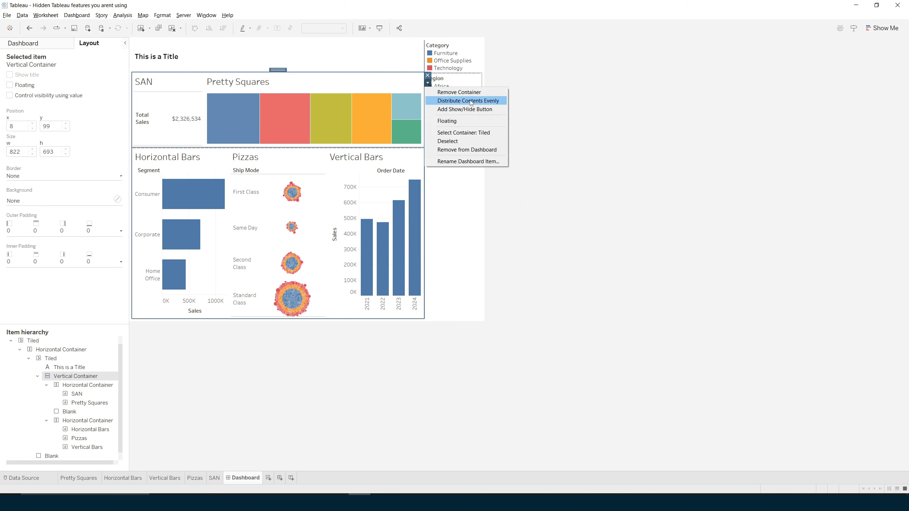
{"action": "left_click", "coordinate": [449, 101]}
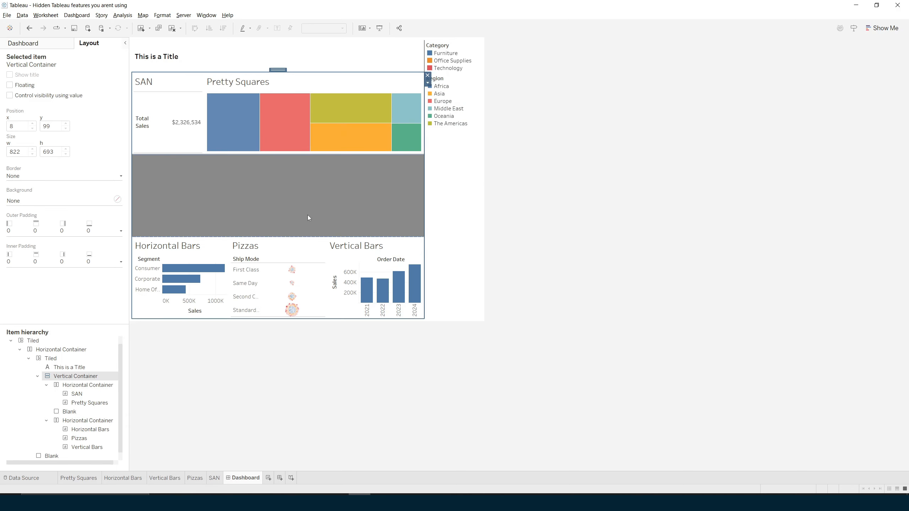
{"action": "left_click", "coordinate": [427, 83]}
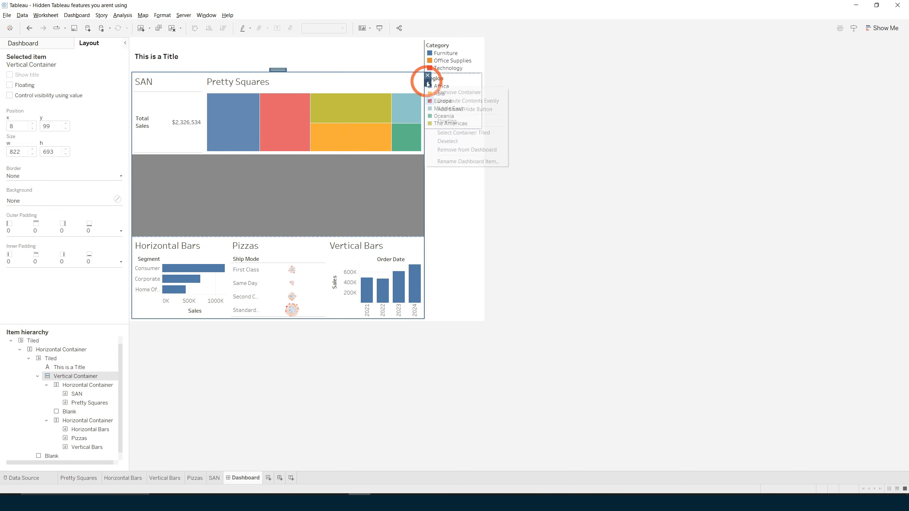
{"action": "left_click", "coordinate": [460, 103]}
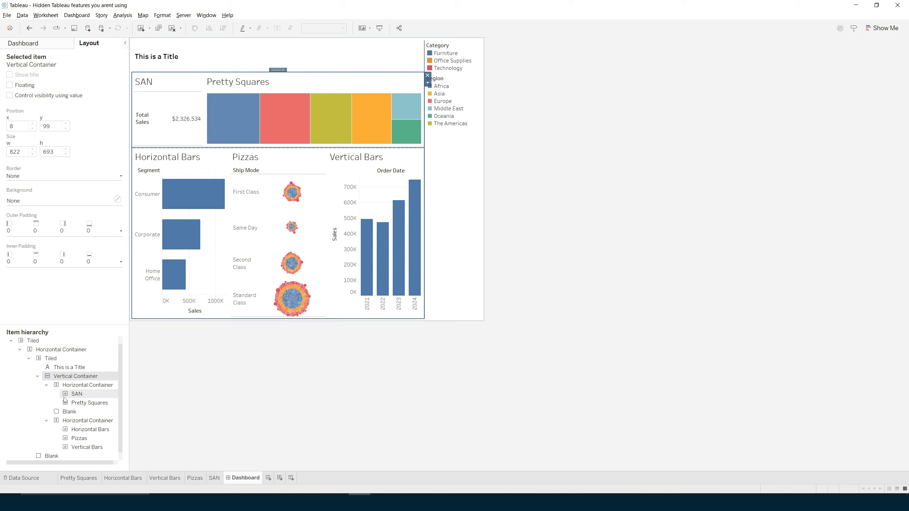
Step: Set the vertical divider Blank's width to 10 pixels, and deselect it
{"action": "left_click", "coordinate": [75, 414]}
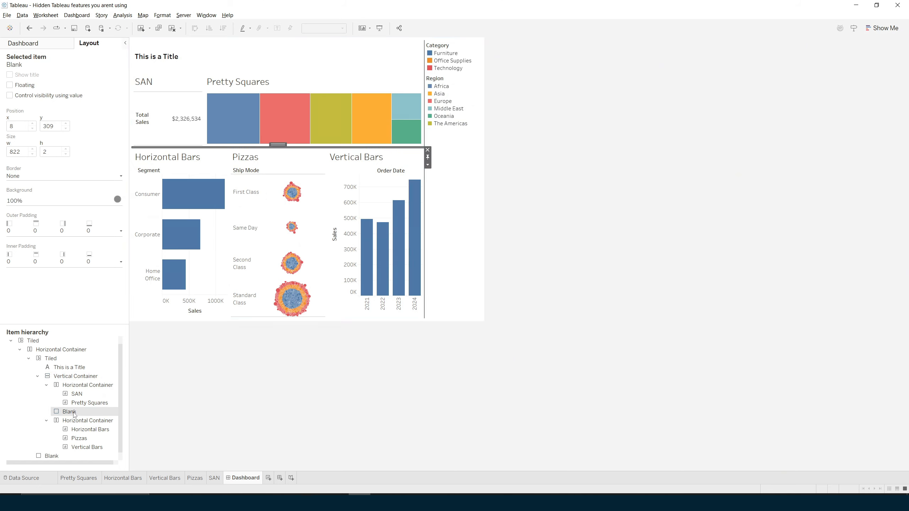
{"action": "left_click", "coordinate": [52, 456]}
{"action": "left_click", "coordinate": [428, 58]}
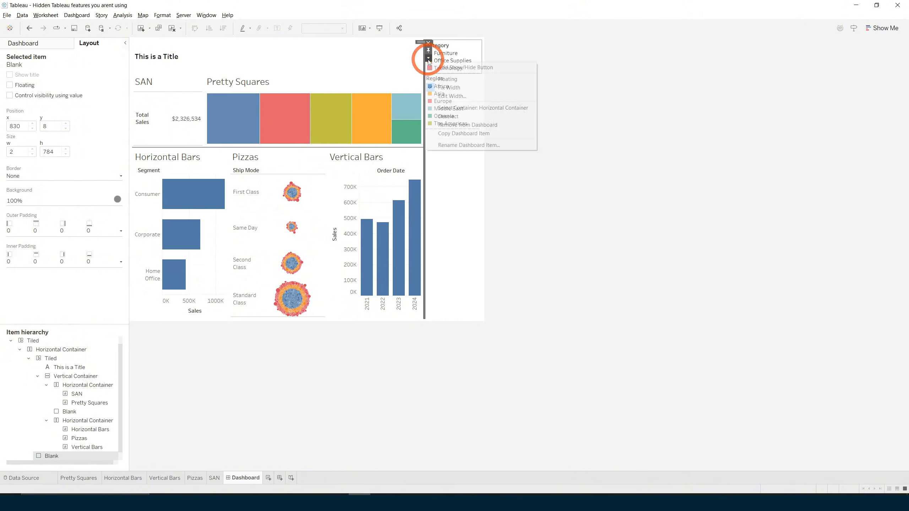
{"action": "left_click", "coordinate": [453, 97]}
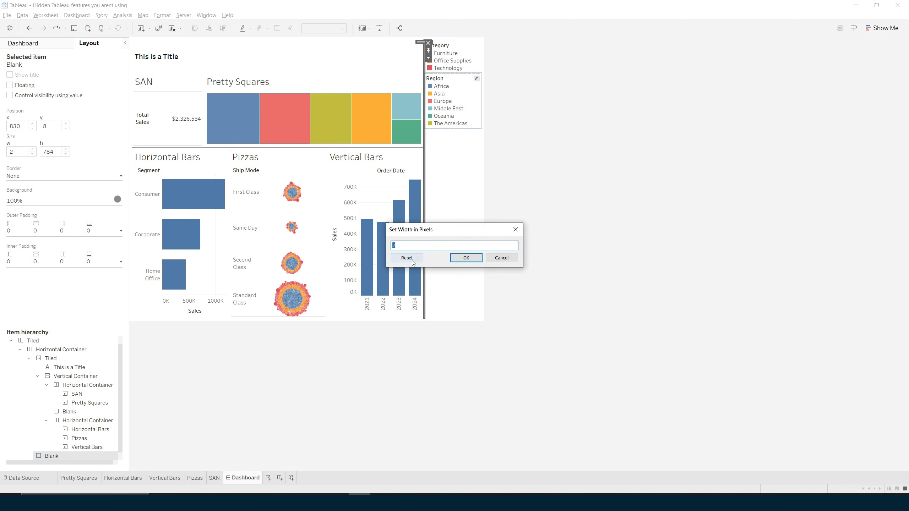
{"action": "type", "text": "1"}
{"action": "key", "text": "Return"}
{"action": "left_click", "coordinate": [523, 216]}
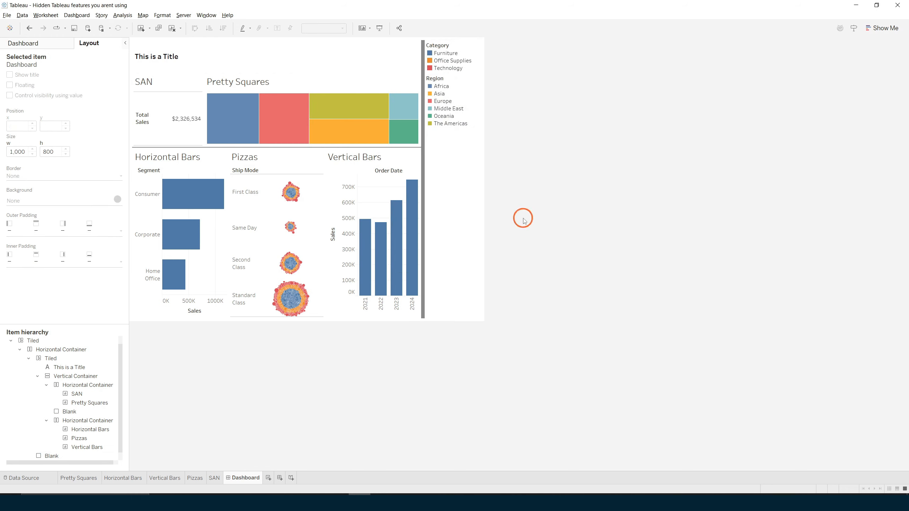
{"action": "left_click", "coordinate": [425, 132]}
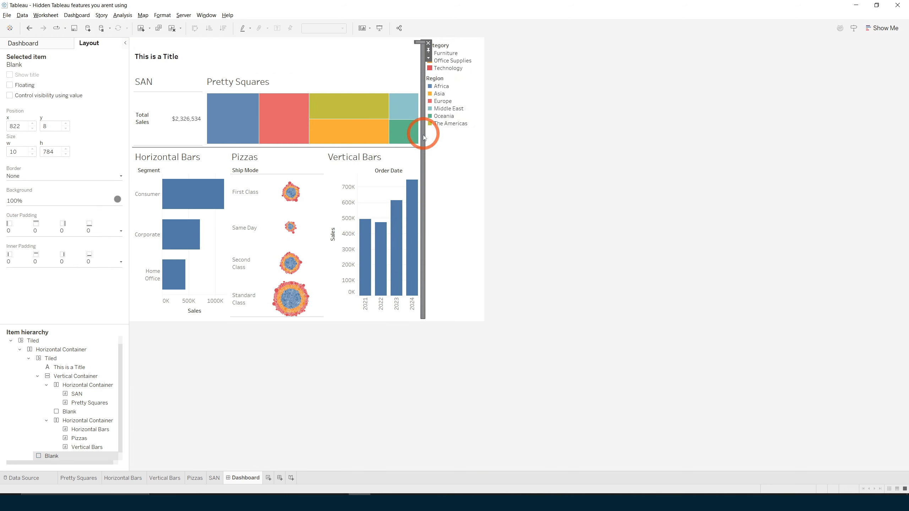
{"action": "left_click", "coordinate": [544, 223]}
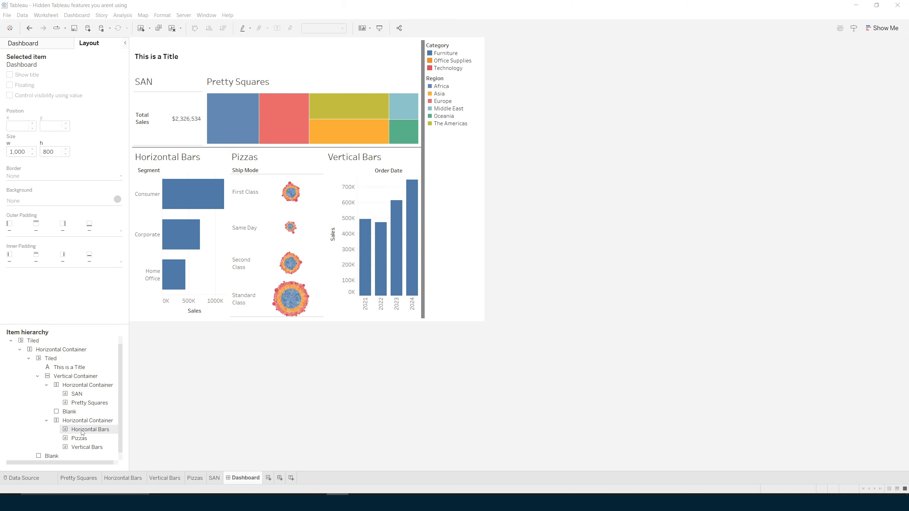
Step: Rename the horizontal divider Blank in the item hierarchy as Horizontal Spacer
{"action": "right_click", "coordinate": [73, 412]}
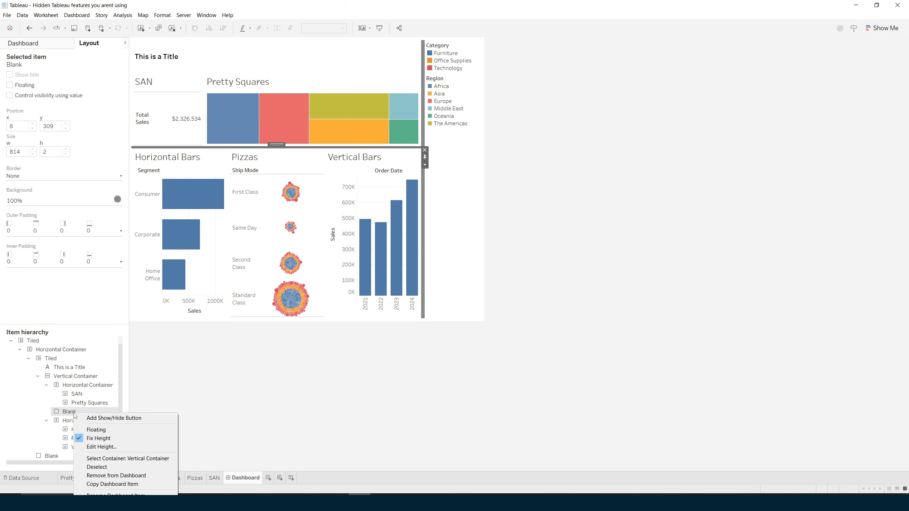
{"action": "left_click", "coordinate": [110, 494]}
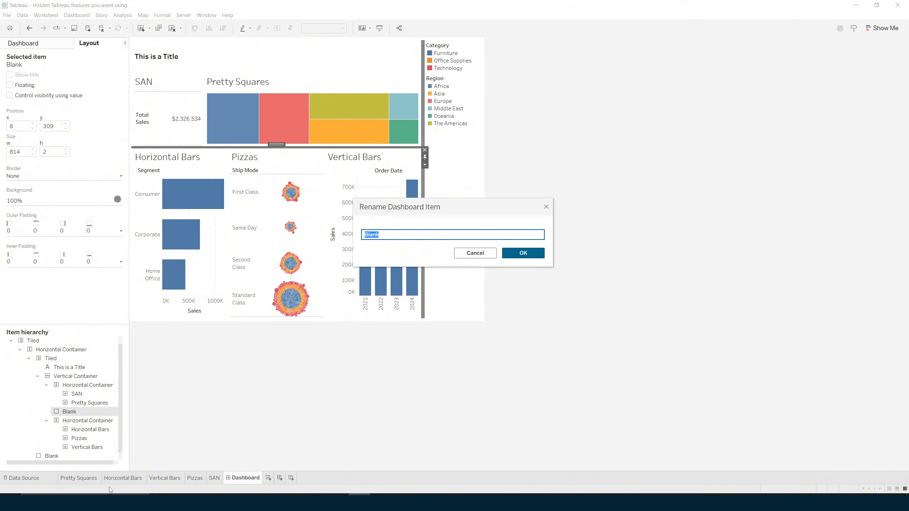
{"action": "type", "text": "Horizontal Spacer"}
{"action": "key", "text": "Return"}
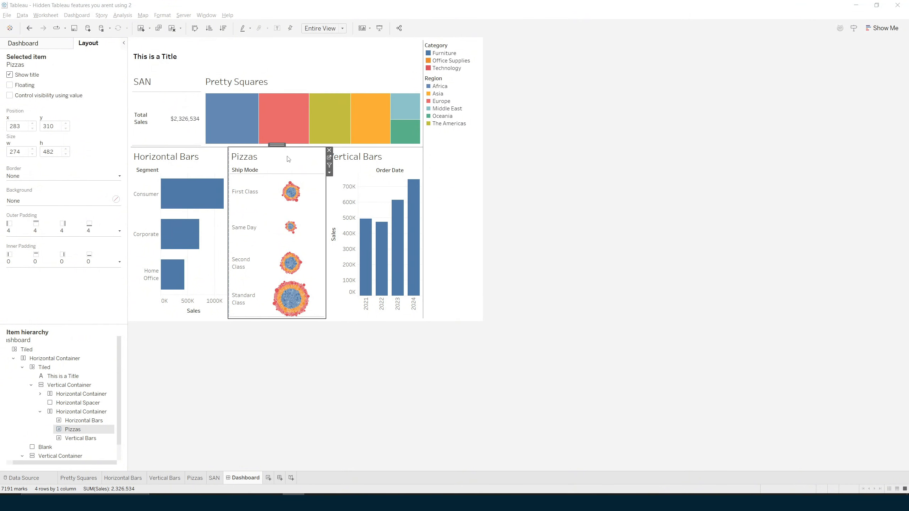
Step: Select the parents of the Pizzas sheet one level at a time: Horizontal Container, Vertical Container and the Tiled container, checking each in the item hierarchy
{"action": "double_click", "coordinate": [276, 144]}
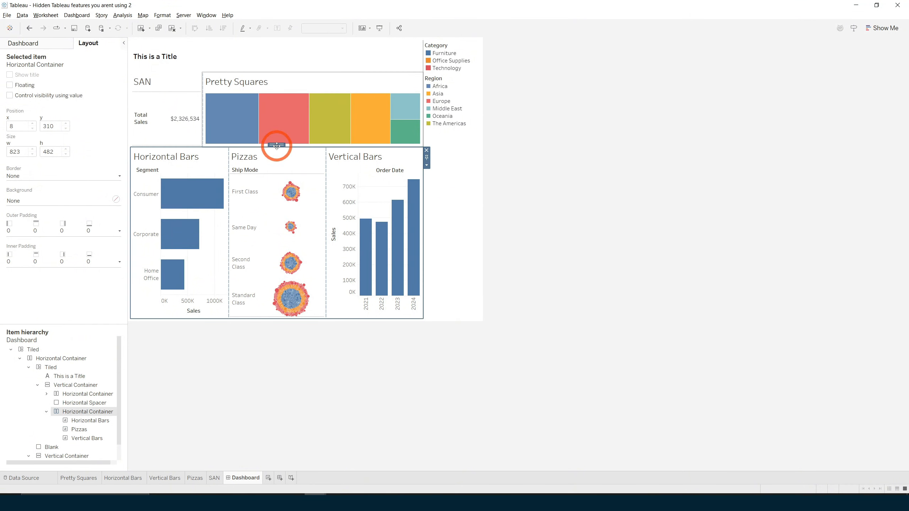
{"action": "double_click", "coordinate": [92, 412]}
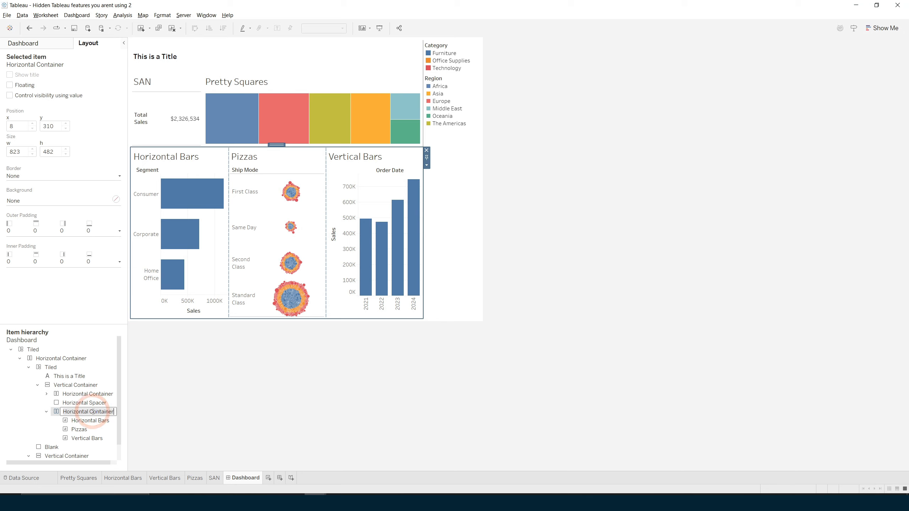
{"action": "left_click", "coordinate": [93, 412]}
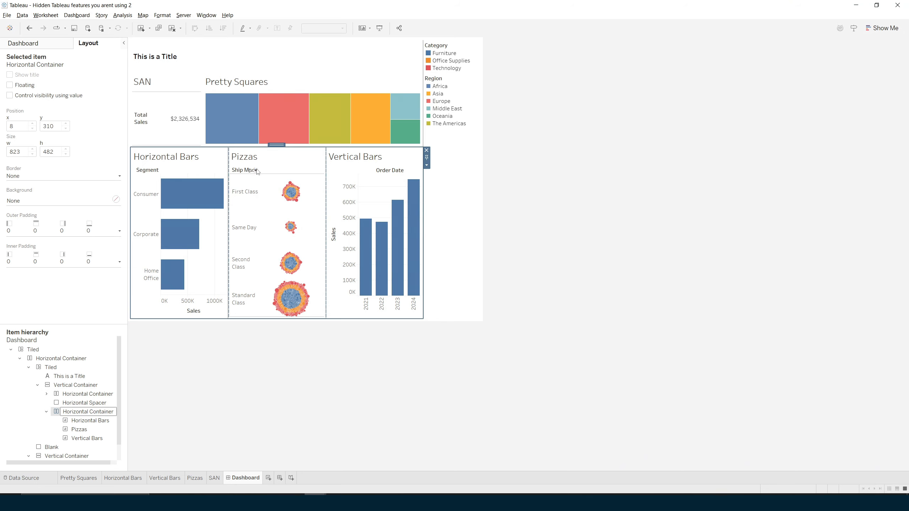
{"action": "double_click", "coordinate": [277, 145]}
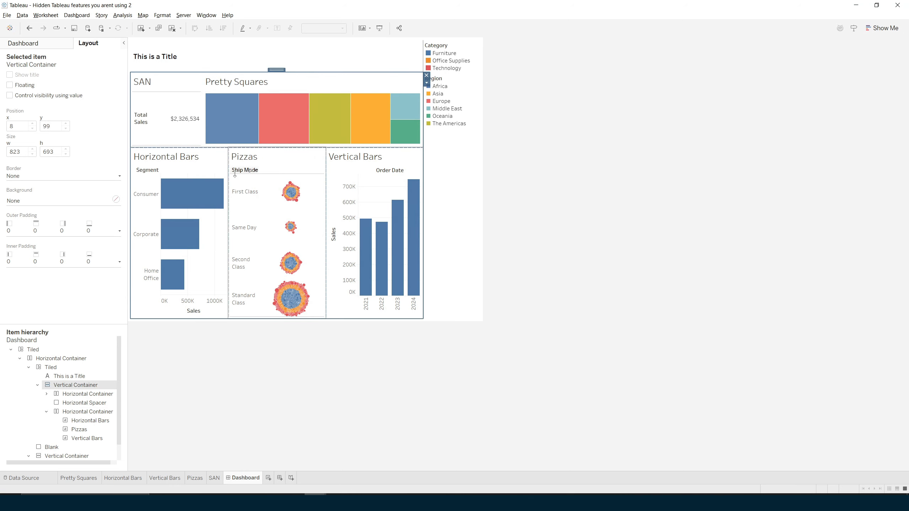
{"action": "left_click", "coordinate": [57, 386]}
{"action": "left_click", "coordinate": [77, 385]}
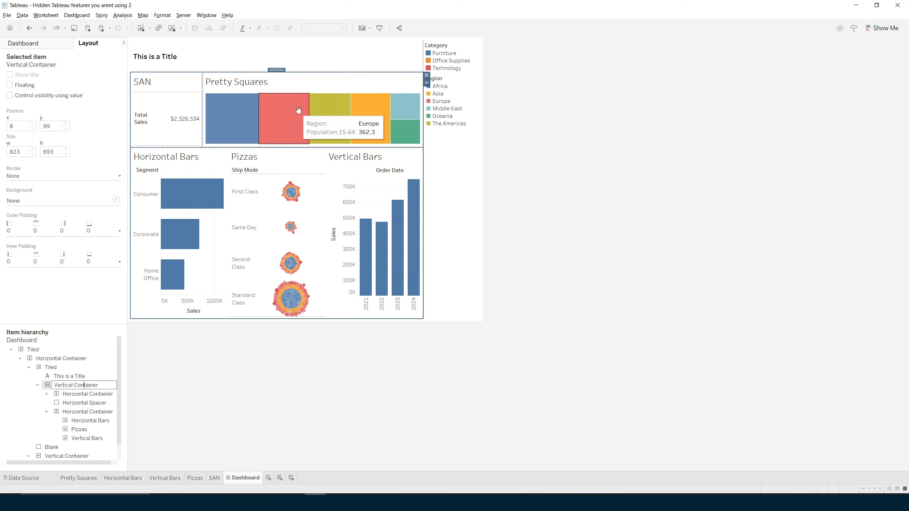
{"action": "double_click", "coordinate": [284, 72]}
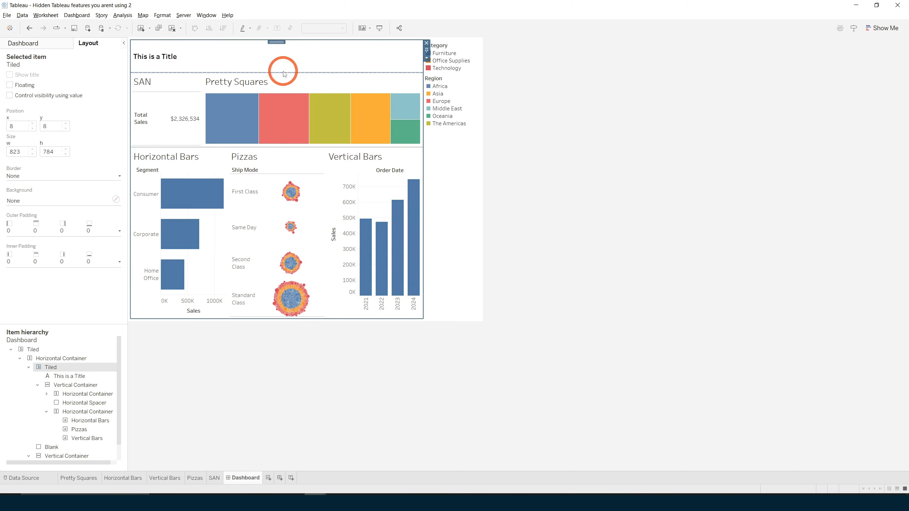
{"action": "left_click", "coordinate": [55, 367]}
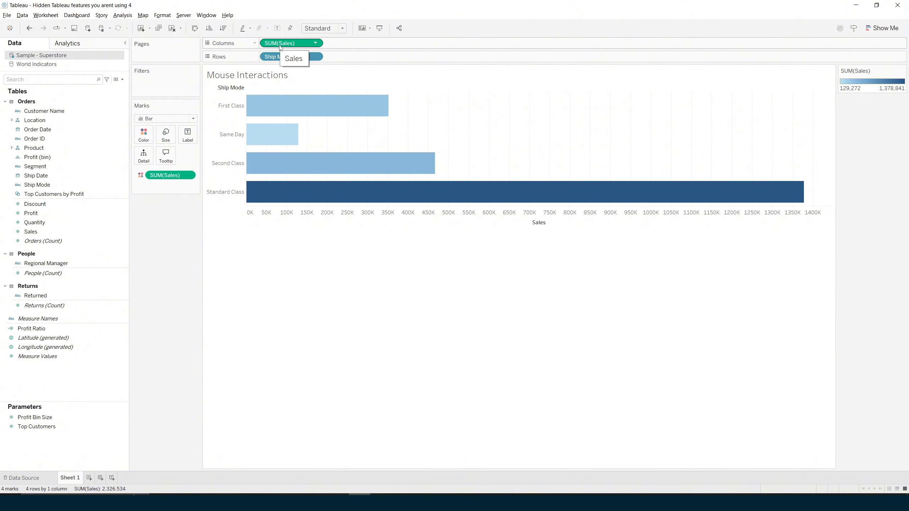
Step: Move the SUM(Sales) pill from Columns to Label and back, and place a copy of it on Label while keeping it on Columns
{"action": "left_click_drag", "start_coordinate": [280, 48], "coordinate": [189, 140]}
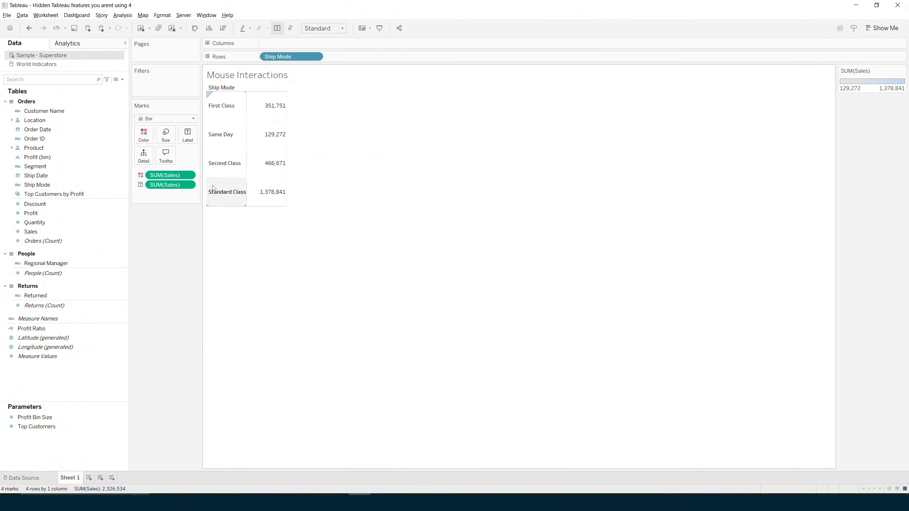
{"action": "left_click_drag", "start_coordinate": [174, 185], "coordinate": [300, 43]}
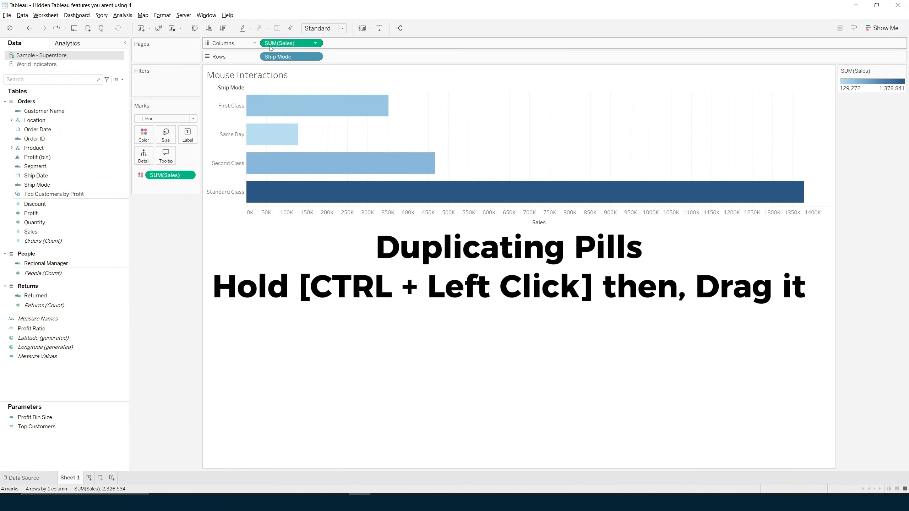
{"action": "left_click_drag", "start_coordinate": [273, 44], "coordinate": [186, 135]}
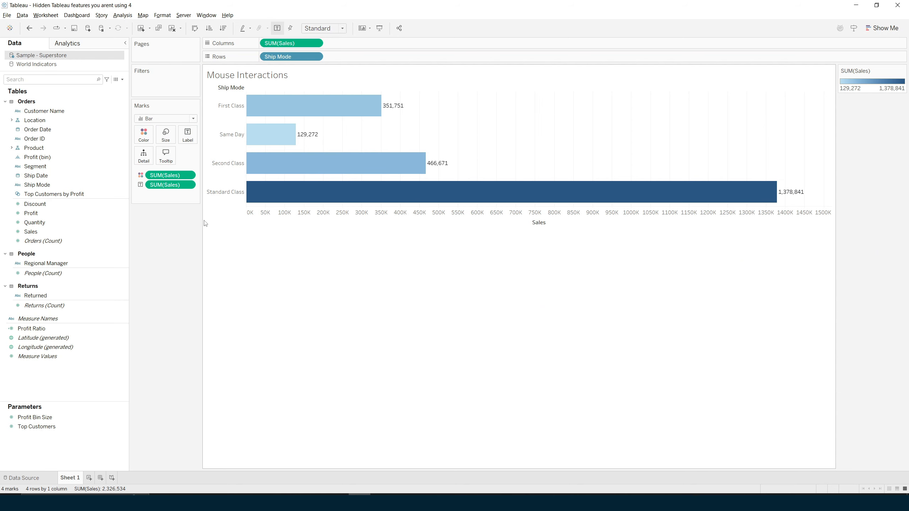
Step: Multi-select Ship Mode headers in pairs: First Class and Second Class, Same Day and Second Class, and First Class and Standard Class
{"action": "left_click", "coordinate": [228, 106]}
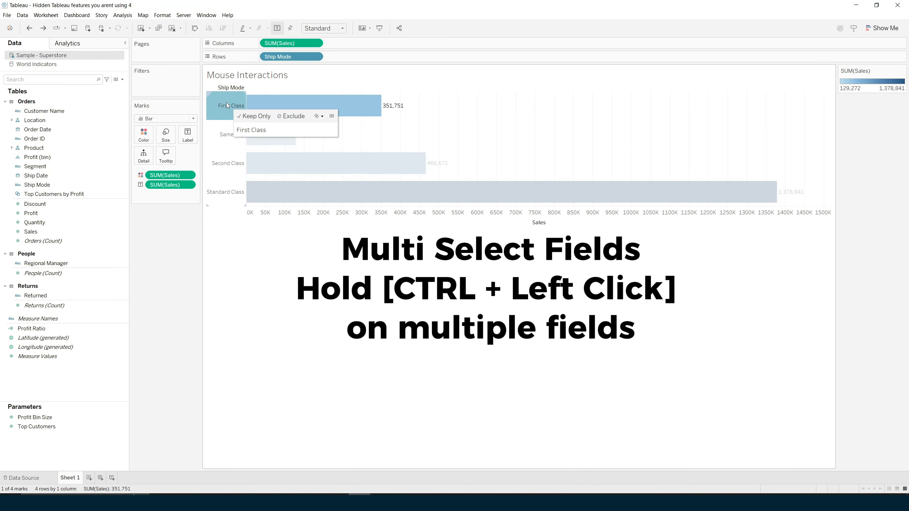
{"action": "left_click", "coordinate": [226, 167], "text": "ctrl"}
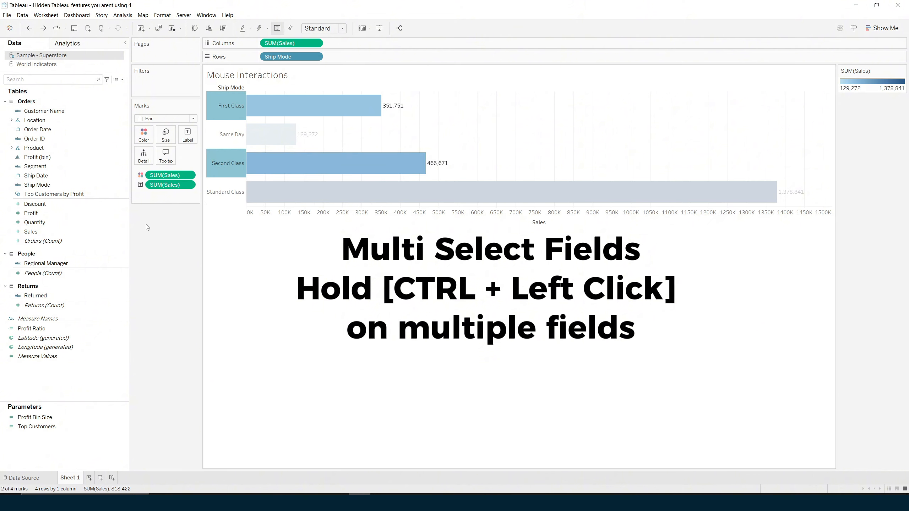
{"action": "left_click", "coordinate": [220, 135]}
{"action": "left_click", "coordinate": [225, 164], "text": "ctrl"}
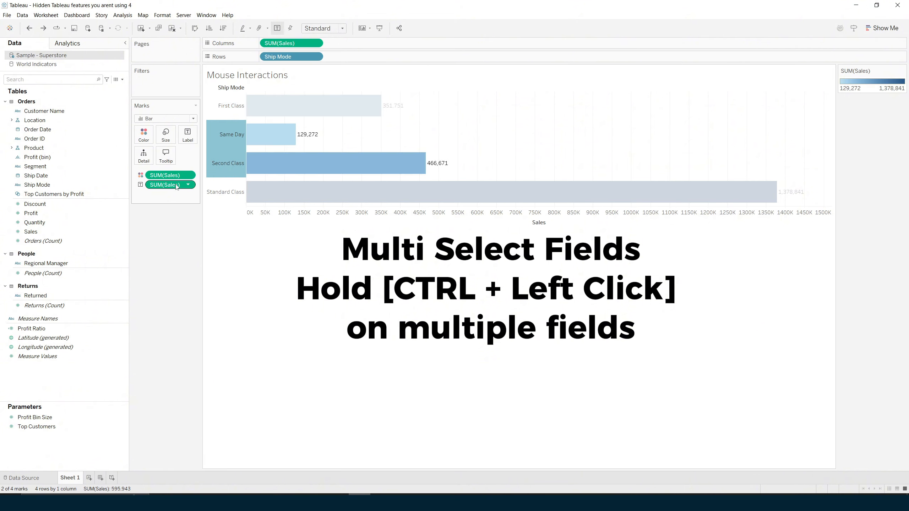
{"action": "left_click", "coordinate": [226, 108]}
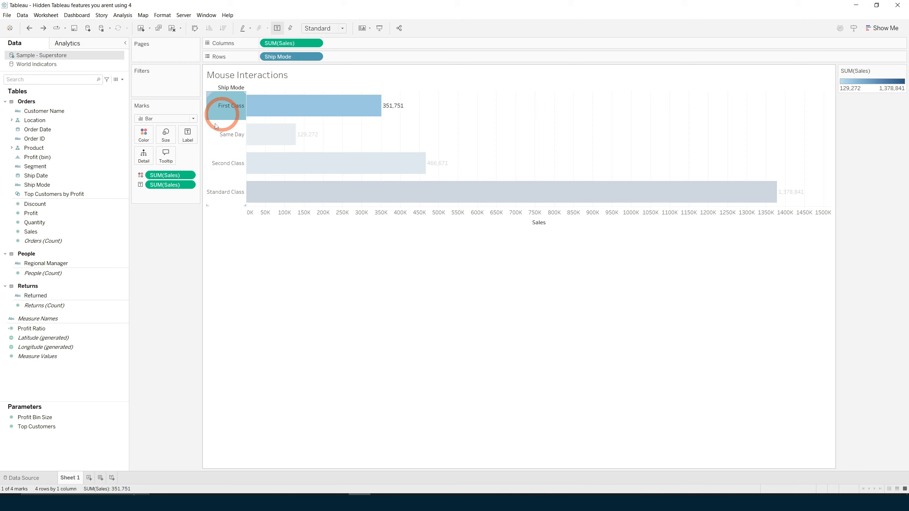
{"action": "left_click", "coordinate": [225, 195], "text": "ctrl"}
{"action": "mouse_move", "coordinate": [217, 193]}
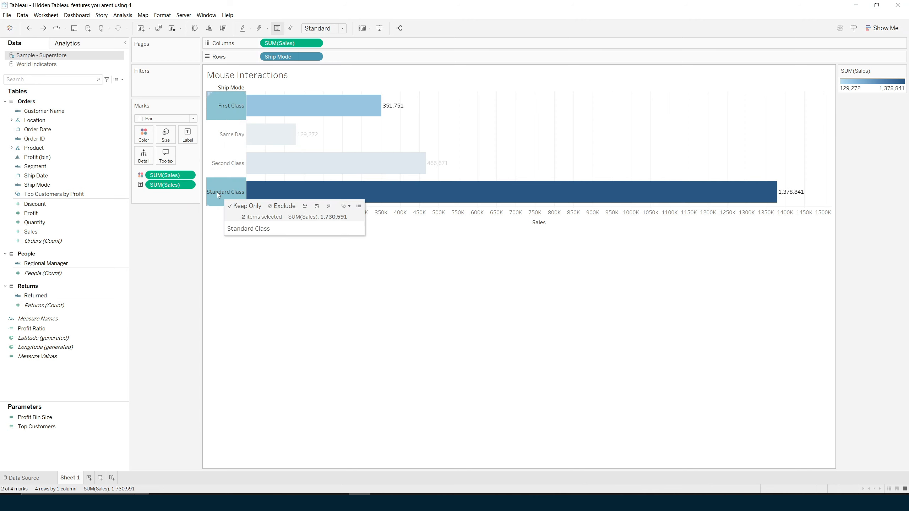
Step: Keep only the selected First Class and Standard Class ship modes in the chart, and undo that filter
{"action": "left_click", "coordinate": [231, 206]}
{"action": "left_click", "coordinate": [167, 265]}
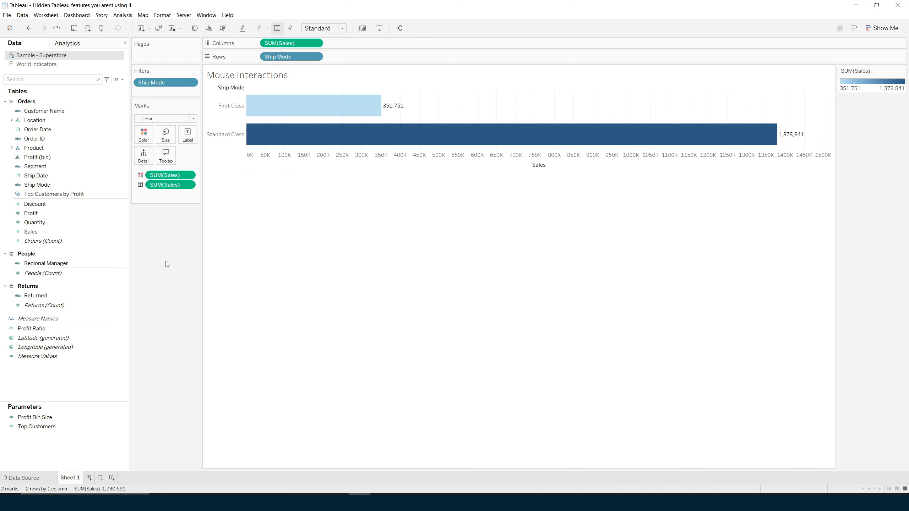
{"action": "key", "text": "ctrl+z"}
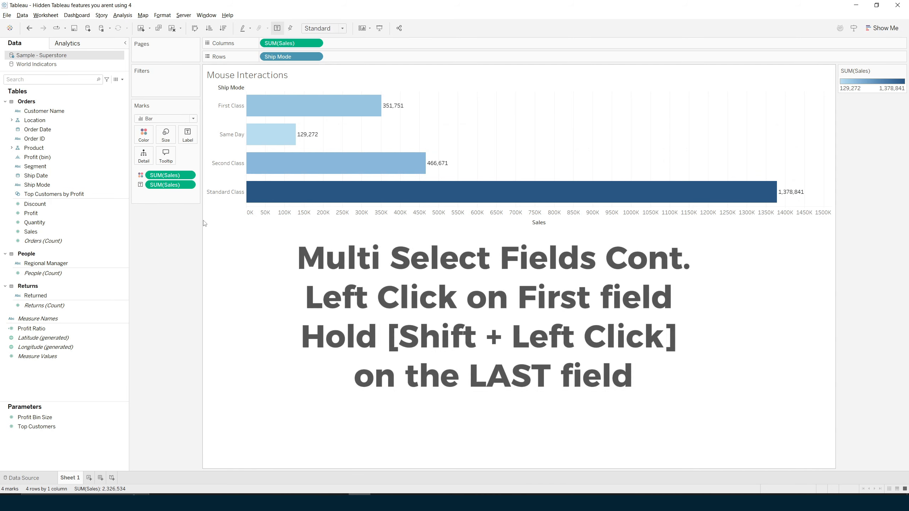
Step: Select the range of Ship Mode headers from First Class through Second Class, keep only those, and undo the filter
{"action": "left_click", "coordinate": [229, 116]}
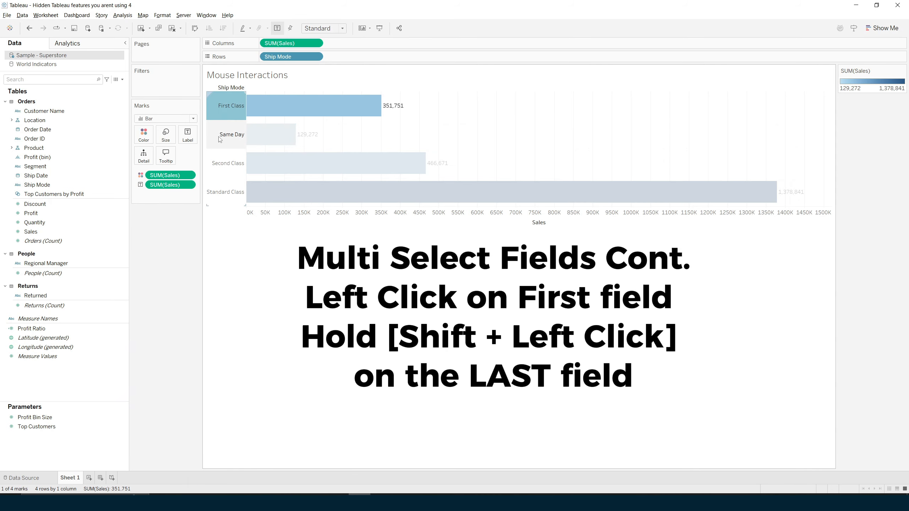
{"action": "left_click", "coordinate": [219, 159]}
{"action": "left_click", "coordinate": [219, 110]}
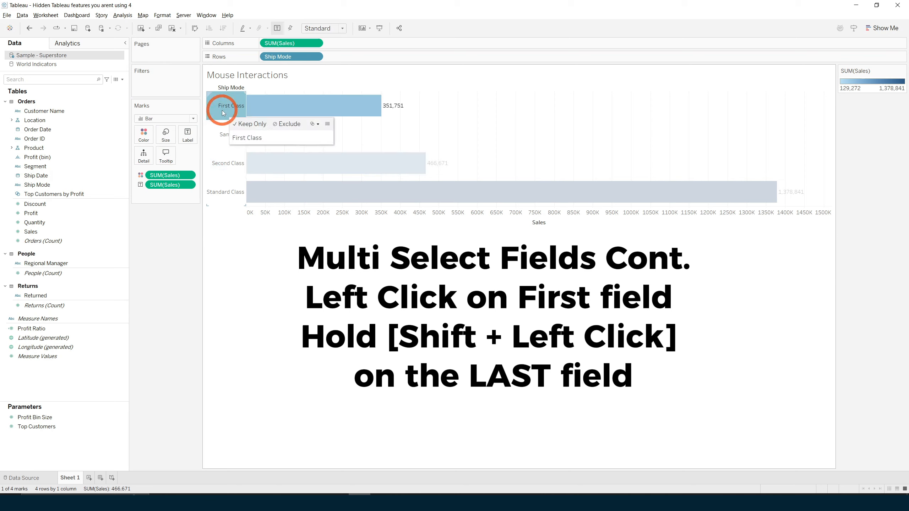
{"action": "left_click", "coordinate": [230, 172], "text": "shift"}
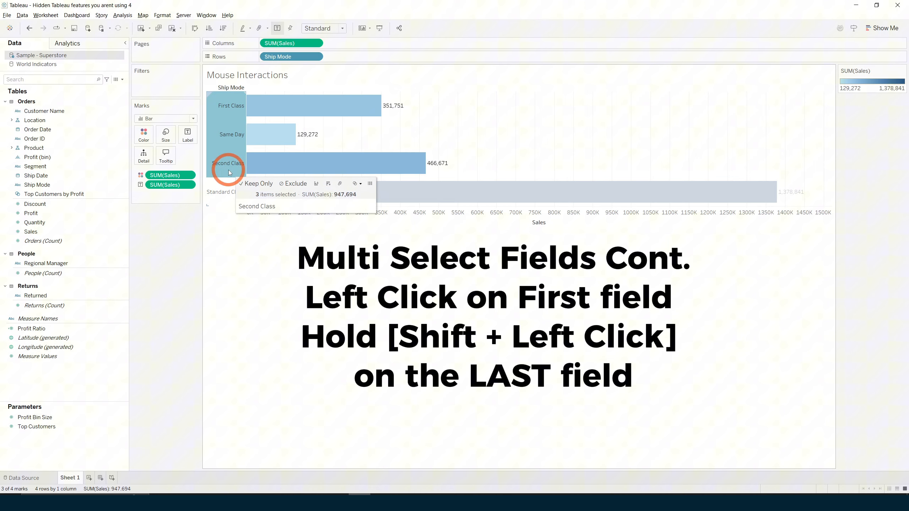
{"action": "left_click", "coordinate": [252, 184]}
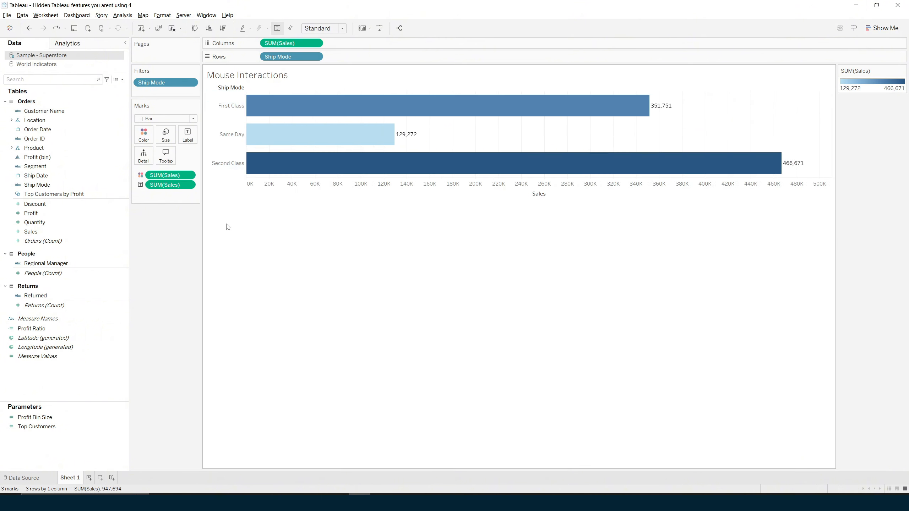
{"action": "key", "text": "ctrl+z"}
Step: Select the range of Ship Mode headers from Same Day through Standard Class and keep only those in the chart
{"action": "left_click", "coordinate": [230, 141]}
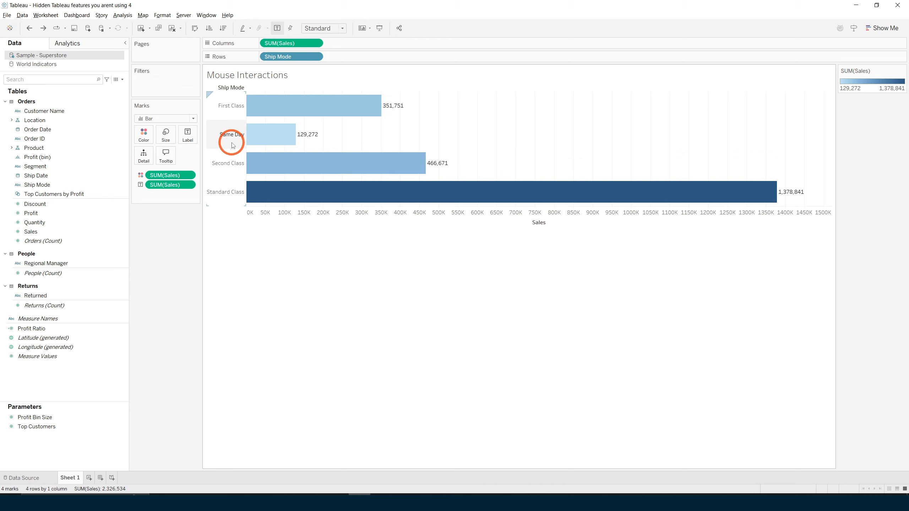
{"action": "left_click", "coordinate": [226, 197], "text": "shift"}
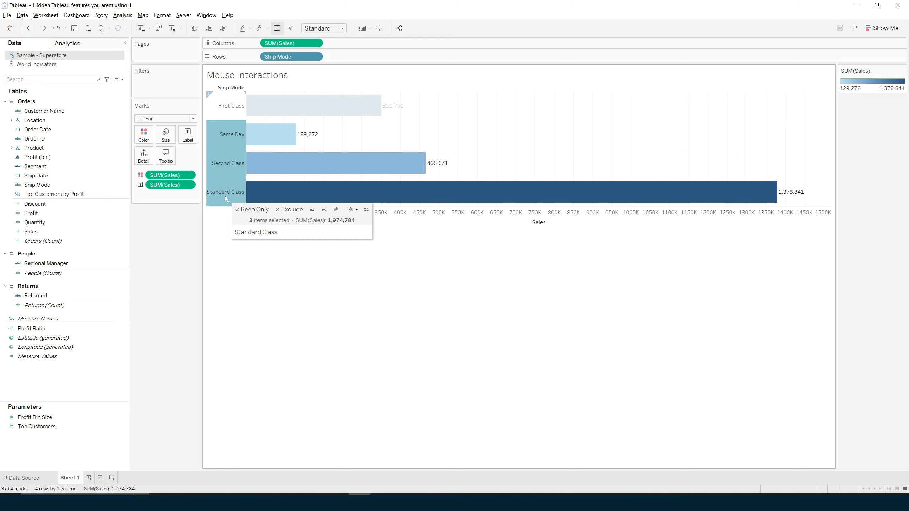
{"action": "left_click", "coordinate": [251, 210]}
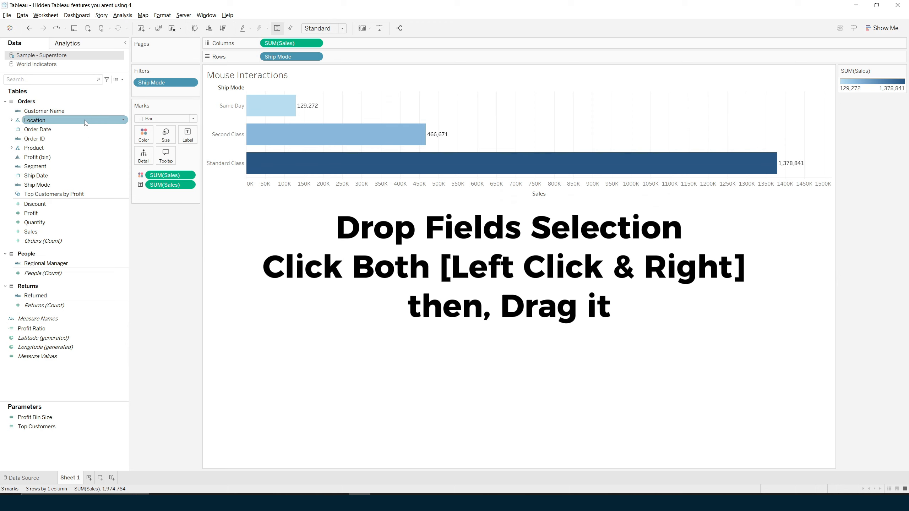
Step: Add Order Date to Columns as continuous MONTH(Order Date) through the Drop Field choice, and move SUM(Sales) from Columns to Rows
{"action": "left_click_drag", "start_coordinate": [74, 129], "coordinate": [269, 46]}
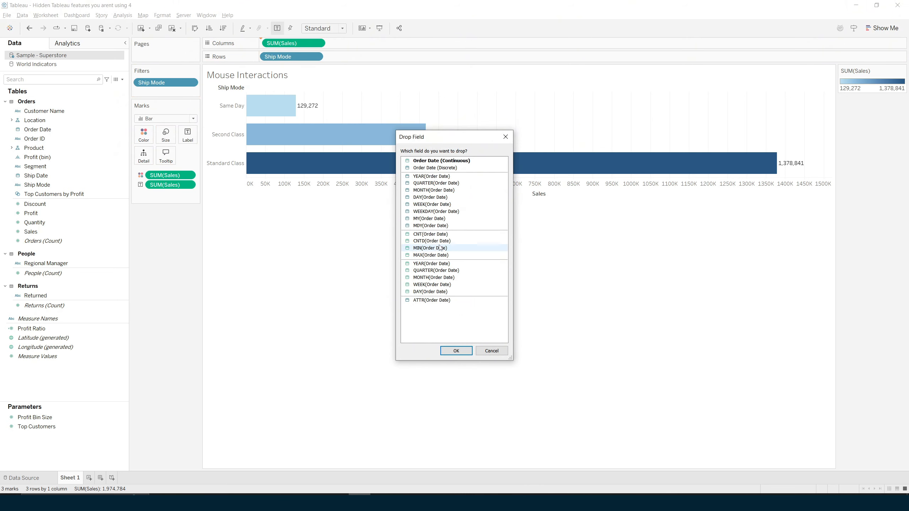
{"action": "left_click", "coordinate": [435, 277]}
{"action": "left_click", "coordinate": [463, 352]}
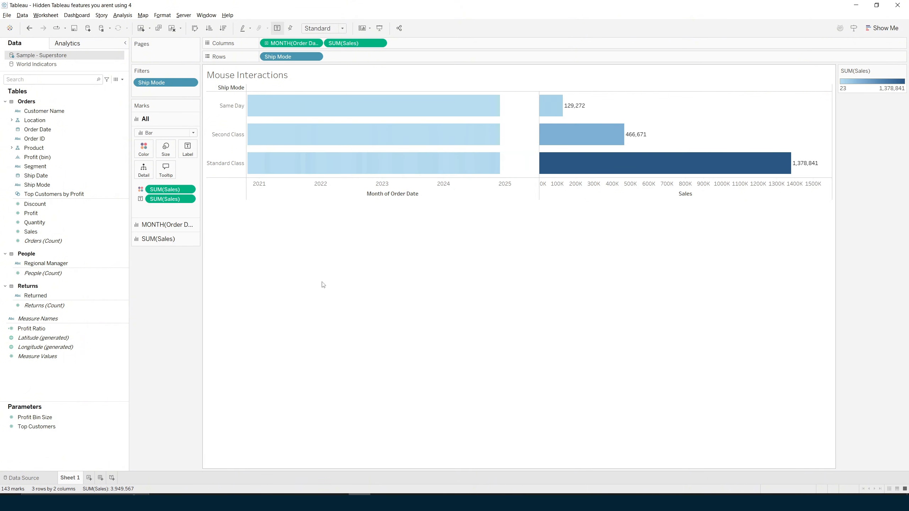
{"action": "left_click_drag", "start_coordinate": [355, 43], "coordinate": [354, 56]}
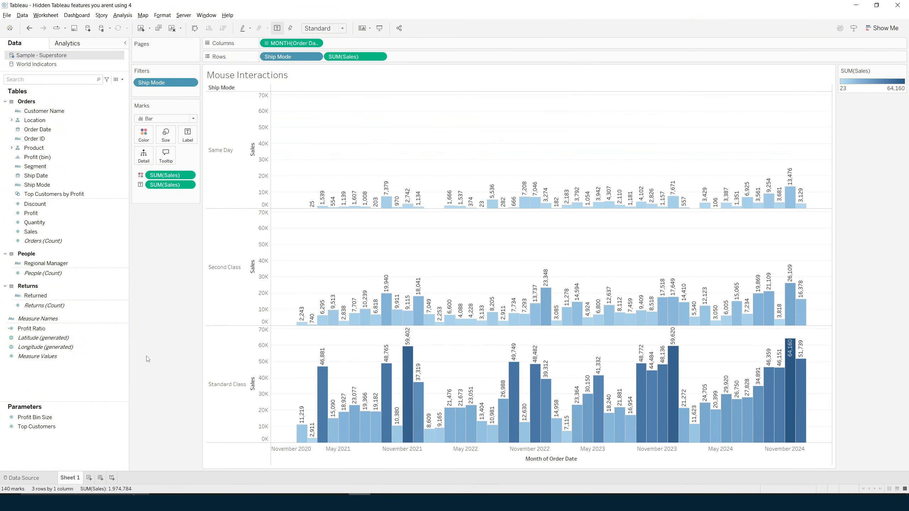